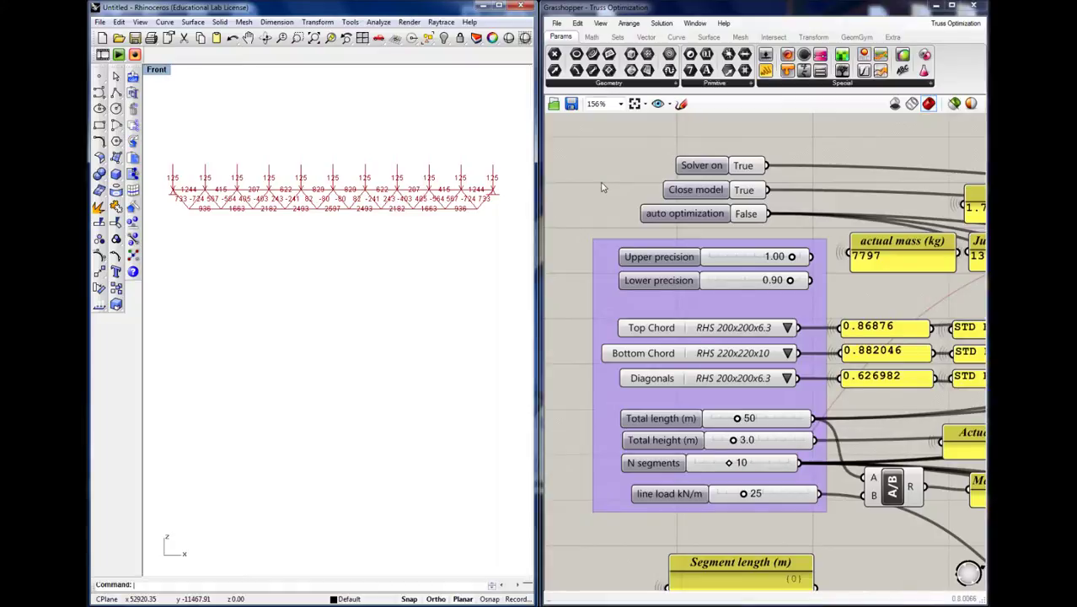
- Turn the truss solver off by setting Solver on to False
{"action": "left_click", "coordinate": [744, 167]}
{"action": "right_click_drag", "start_coordinate": [441, 265], "coordinate": [419, 267]}
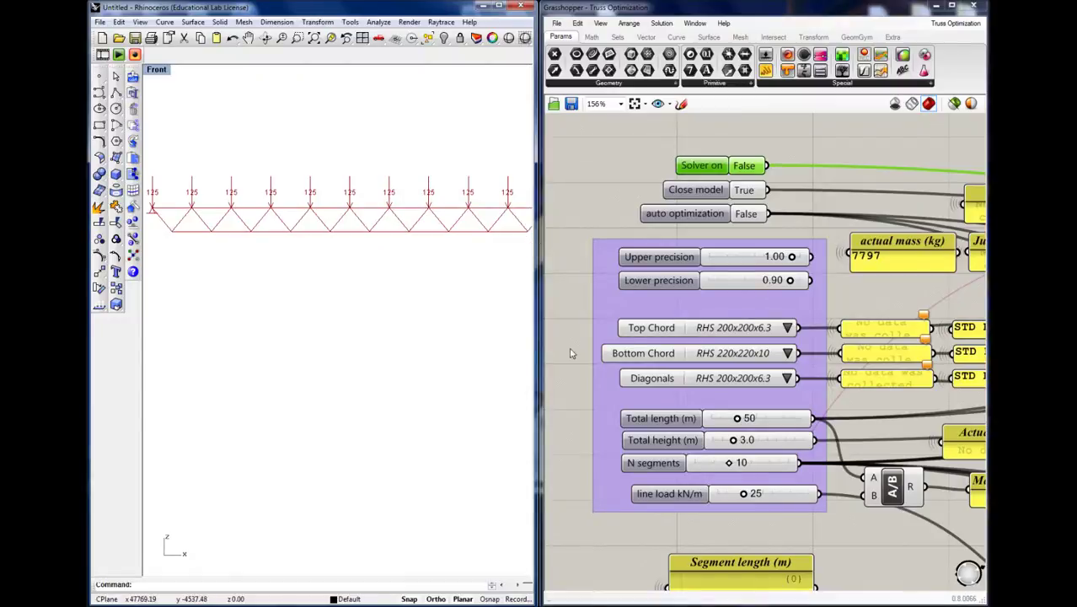
{"action": "right_click_drag", "start_coordinate": [578, 455], "coordinate": [588, 436]}
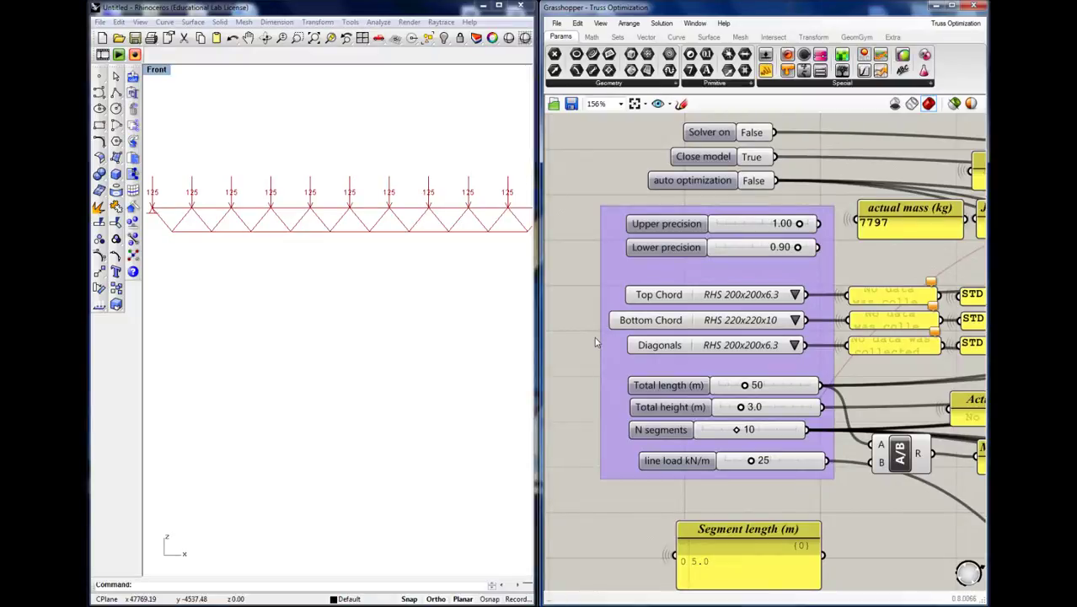
- Examine the truss geometry and the point loads on its top chord in the front view
{"action": "left_click", "coordinate": [361, 296]}
{"action": "scroll", "coordinate": [361, 296], "scroll_direction": "down", "scroll_amount": 2}
{"action": "right_click_drag", "start_coordinate": [366, 294], "coordinate": [354, 303]}
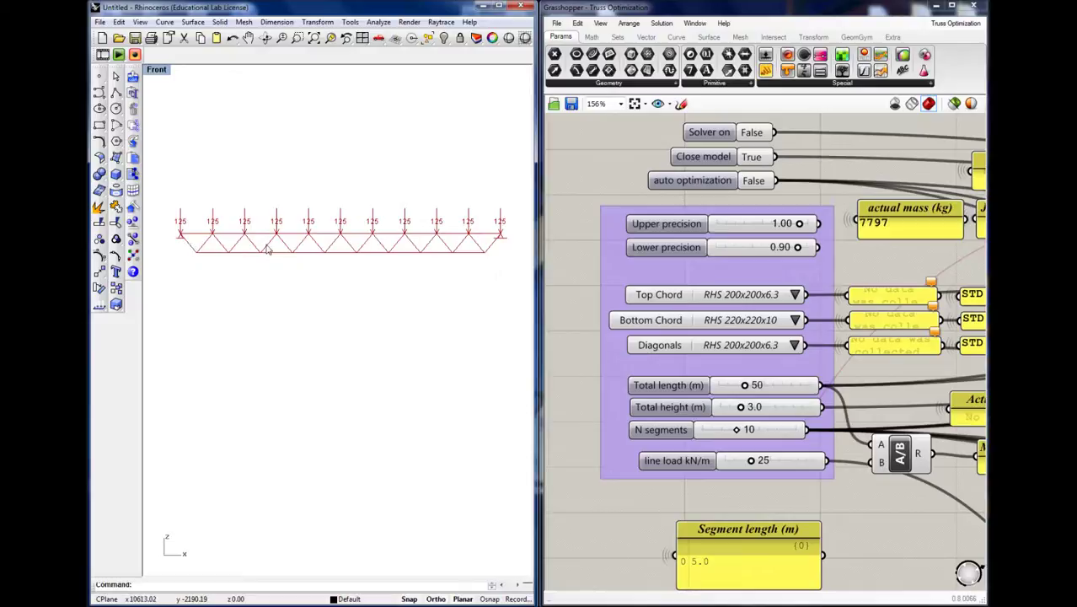
{"action": "scroll", "coordinate": [211, 242], "scroll_direction": "up", "scroll_amount": 4}
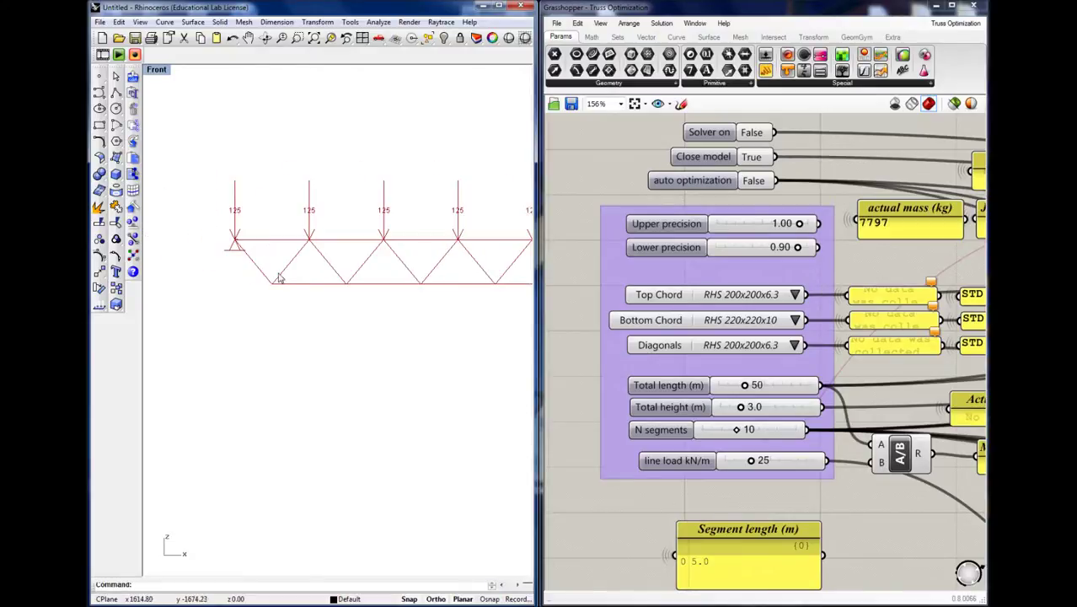
{"action": "right_click_drag", "start_coordinate": [293, 277], "coordinate": [340, 283]}
{"action": "scroll", "coordinate": [290, 289], "scroll_direction": "up", "scroll_amount": 2}
{"action": "scroll", "coordinate": [226, 246], "scroll_direction": "up", "scroll_amount": 3}
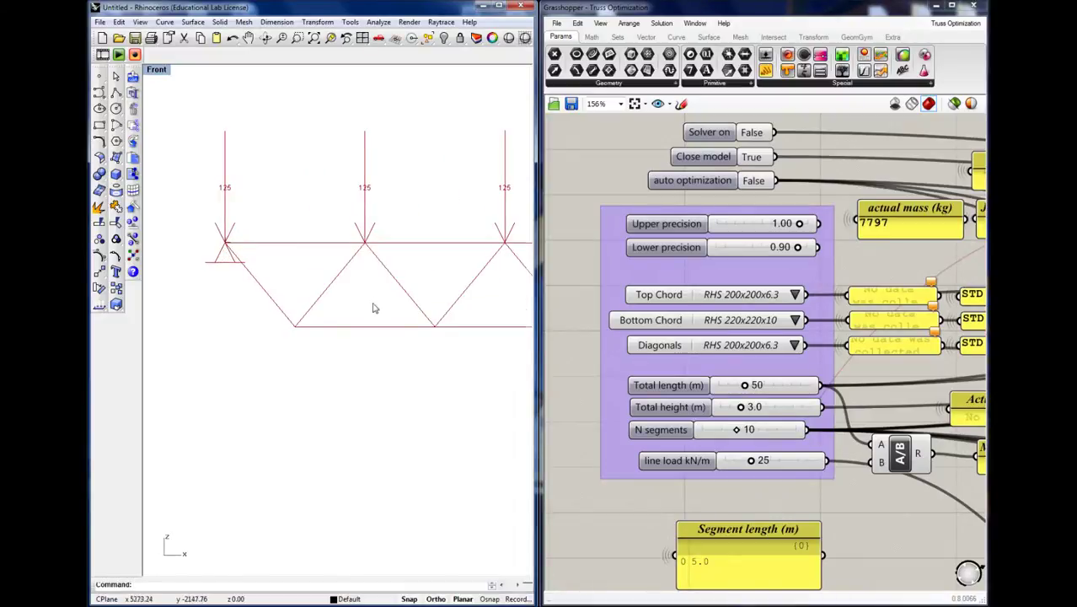
{"action": "scroll", "coordinate": [371, 305], "scroll_direction": "down", "scroll_amount": 6}
{"action": "scroll", "coordinate": [337, 315], "scroll_direction": "down", "scroll_amount": 2}
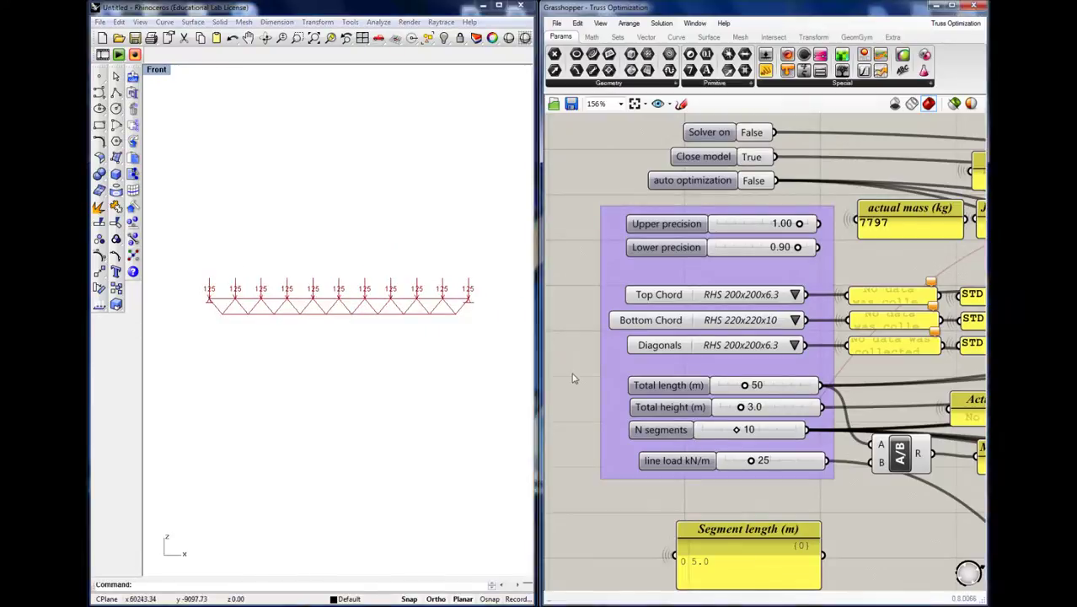
- Inspect the supports at both ends of the truss in the front view
{"action": "scroll", "coordinate": [590, 354], "scroll_direction": "down", "scroll_amount": 2}
{"action": "right_click_drag", "start_coordinate": [623, 312], "coordinate": [611, 376]}
{"action": "scroll", "coordinate": [215, 308], "scroll_direction": "up", "scroll_amount": 8}
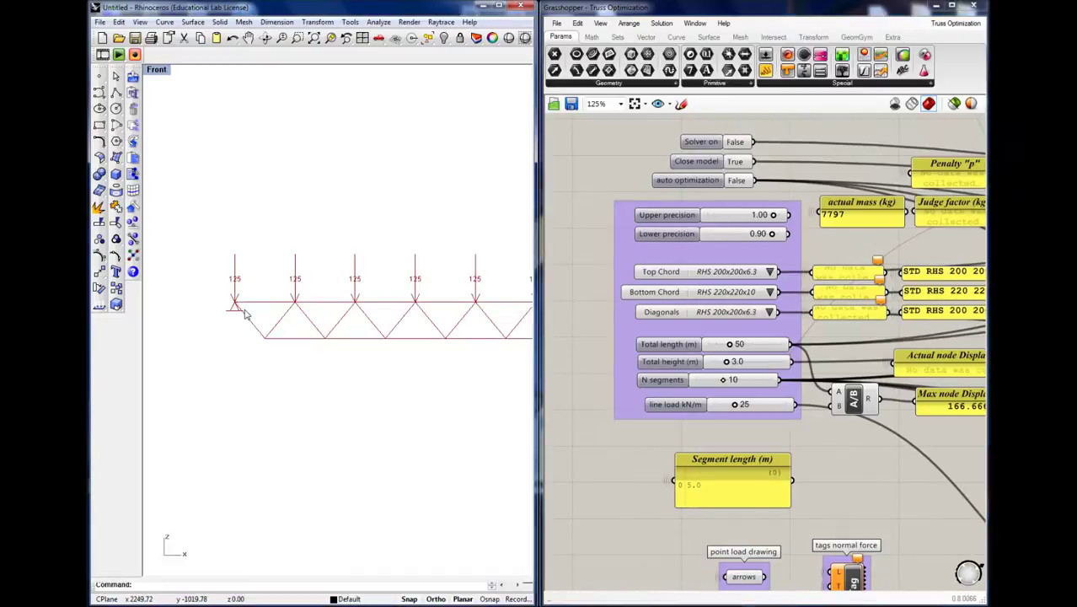
{"action": "scroll", "coordinate": [254, 313], "scroll_direction": "down", "scroll_amount": 8}
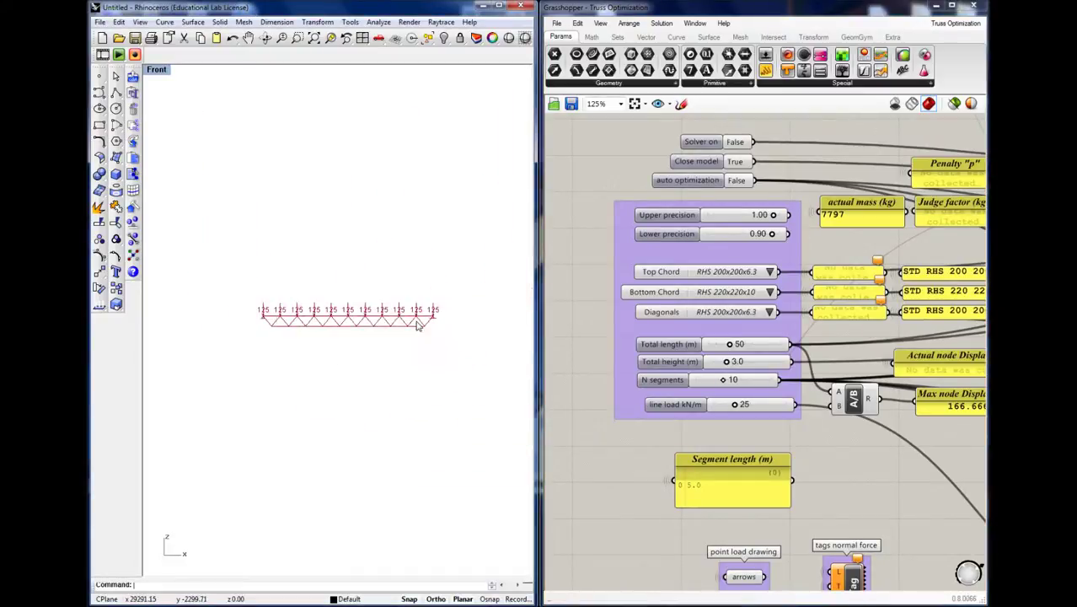
{"action": "scroll", "coordinate": [199, 343], "scroll_direction": "up", "scroll_amount": 5}
{"action": "scroll", "coordinate": [200, 343], "scroll_direction": "up", "scroll_amount": 5}
{"action": "right_click_drag", "start_coordinate": [199, 343], "coordinate": [356, 320]}
{"action": "scroll", "coordinate": [316, 327], "scroll_direction": "down", "scroll_amount": 10}
{"action": "scroll", "coordinate": [264, 320], "scroll_direction": "up", "scroll_amount": 3}
{"action": "right_click_drag", "start_coordinate": [265, 320], "coordinate": [319, 314]}
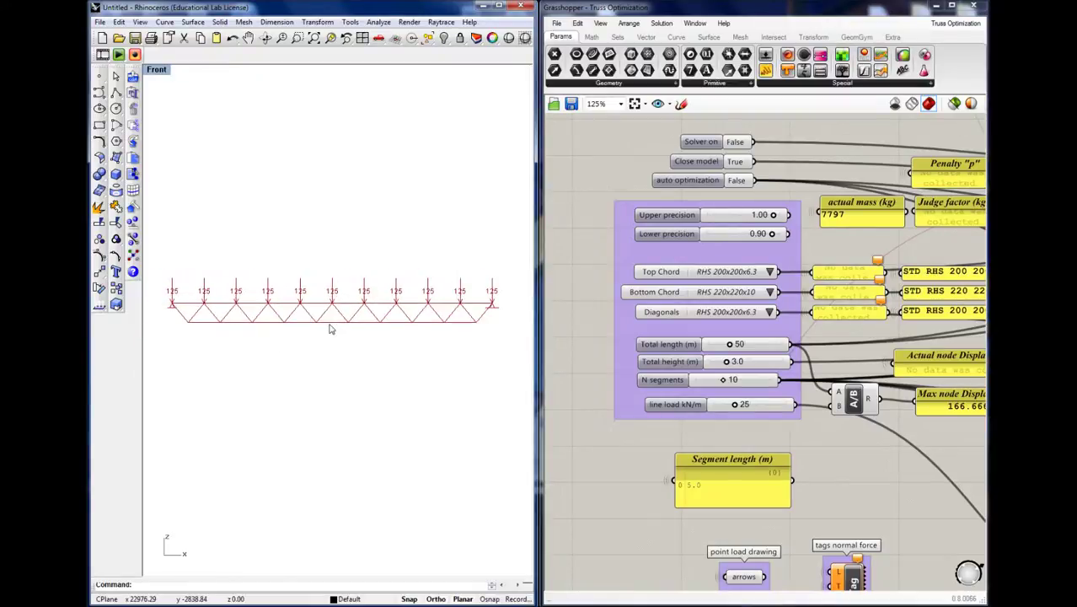
- Try 18 and 12 as the number of truss segments
{"action": "scroll", "coordinate": [611, 359], "scroll_direction": "up", "scroll_amount": 3}
{"action": "double_click", "coordinate": [830, 398]}
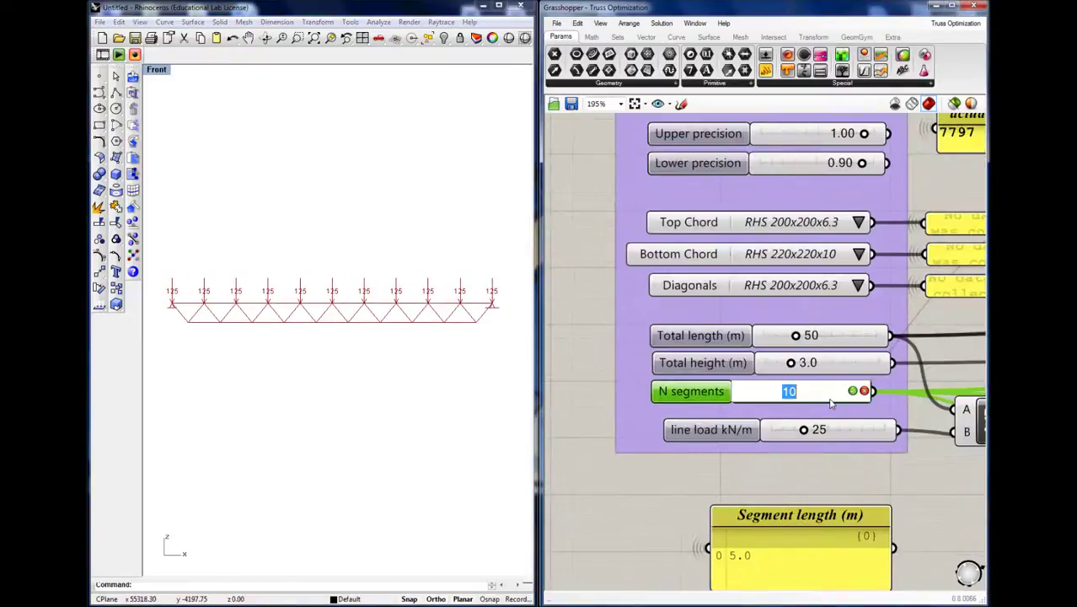
{"action": "type", "text": "18"}
{"action": "key", "text": "Return"}
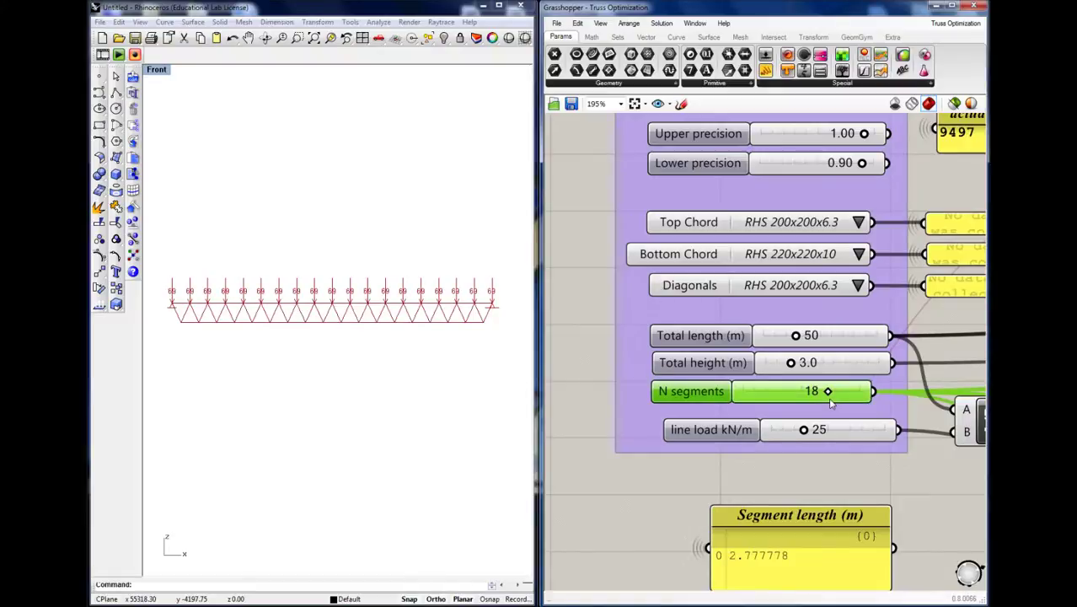
{"action": "double_click", "coordinate": [792, 392]}
{"action": "type", "text": "12"}
{"action": "key", "text": "Return"}
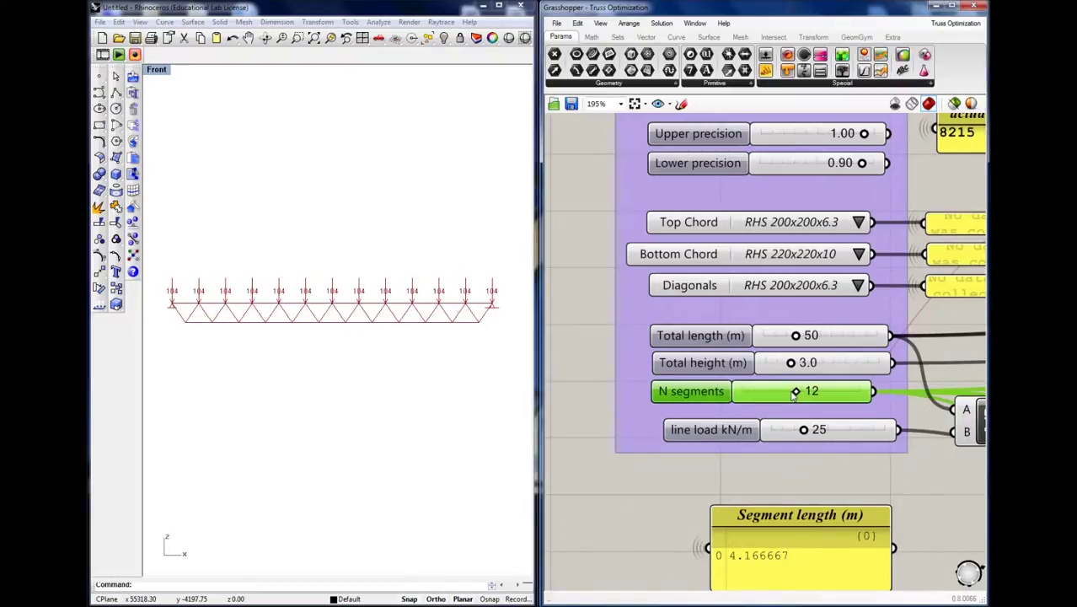
- Set the truss's total height to 5 m, and finally to 7 m
{"action": "double_click", "coordinate": [831, 365]}
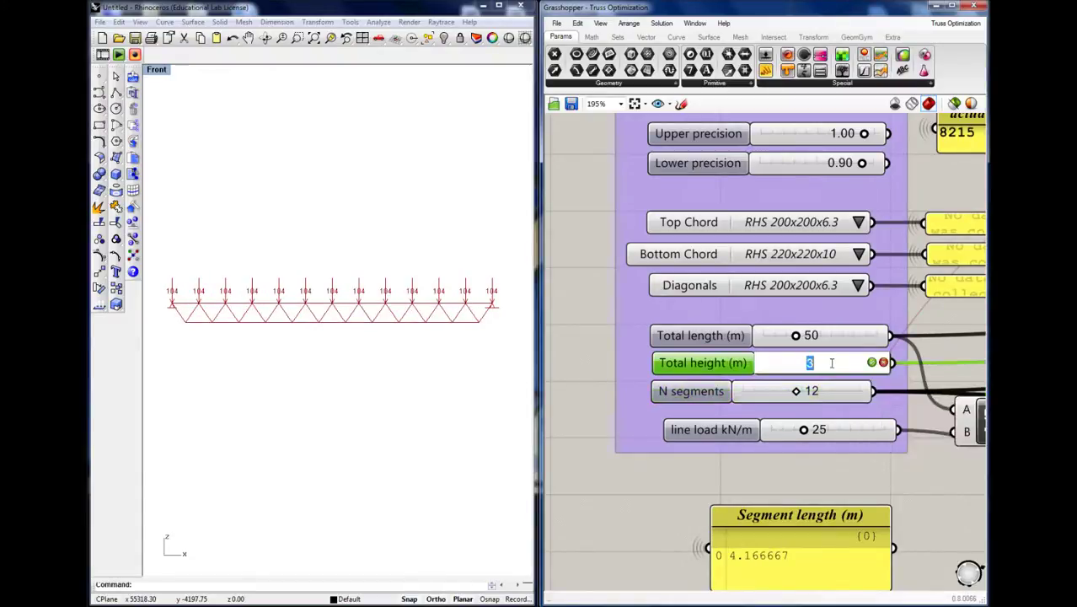
{"action": "type", "text": "5"}
{"action": "key", "text": "Return"}
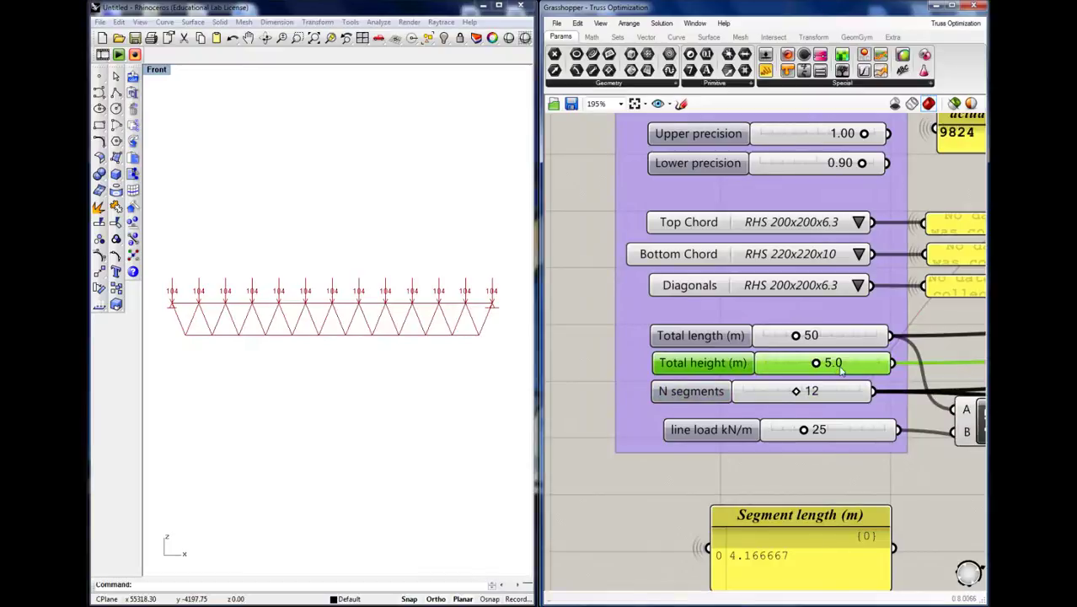
{"action": "double_click", "coordinate": [853, 366]}
{"action": "type", "text": "7"}
{"action": "key", "text": "Return"}
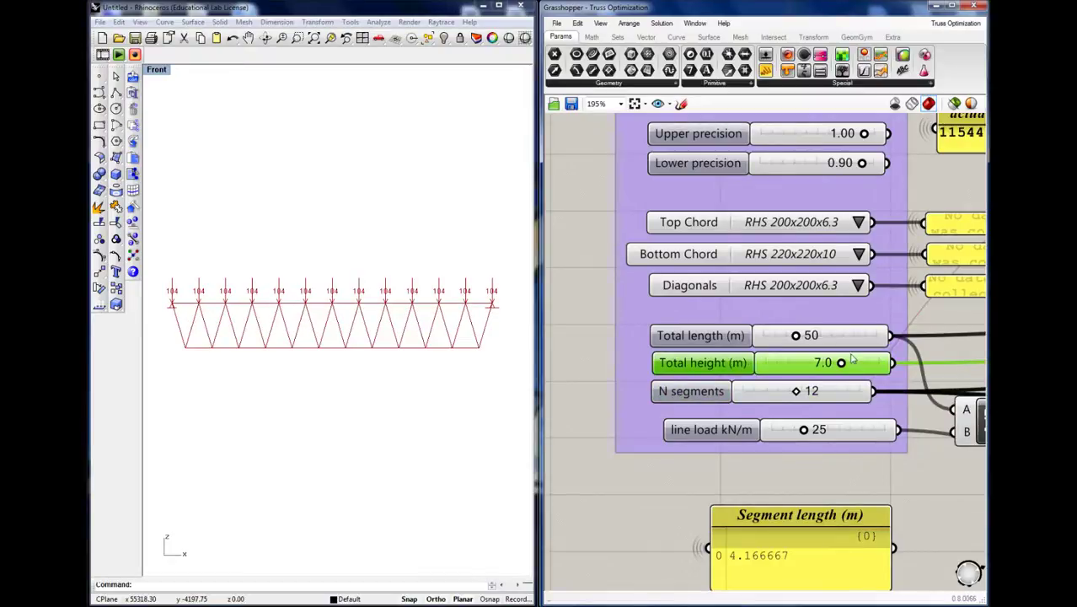
- Set the truss's total length to 80 m and bring the whole truss into view
{"action": "double_click", "coordinate": [853, 337]}
{"action": "type", "text": "80"}
{"action": "key", "text": "Return"}
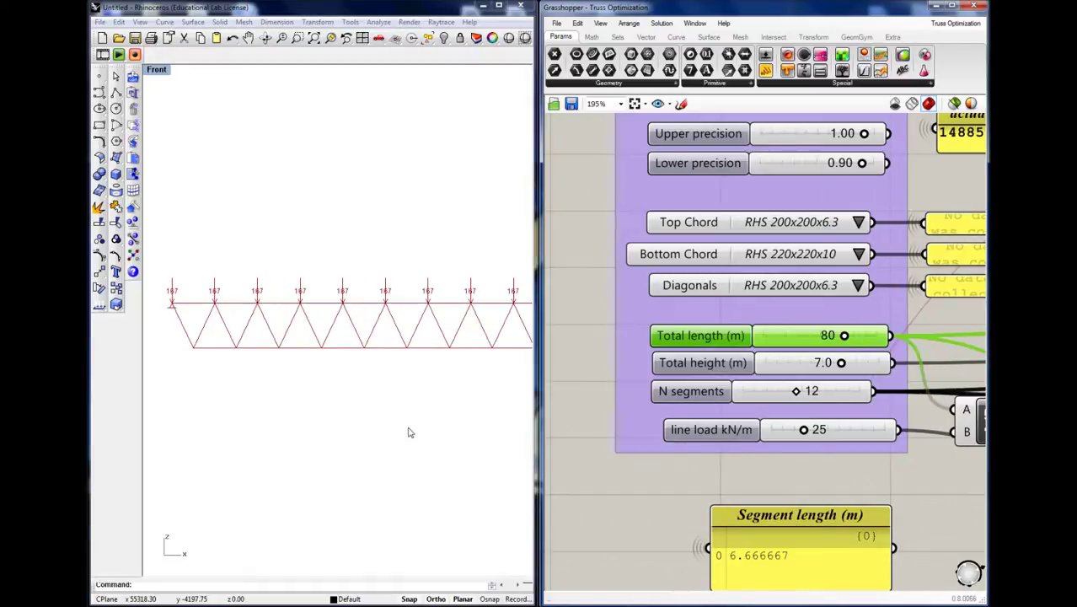
{"action": "scroll", "coordinate": [386, 416], "scroll_direction": "down", "scroll_amount": 5}
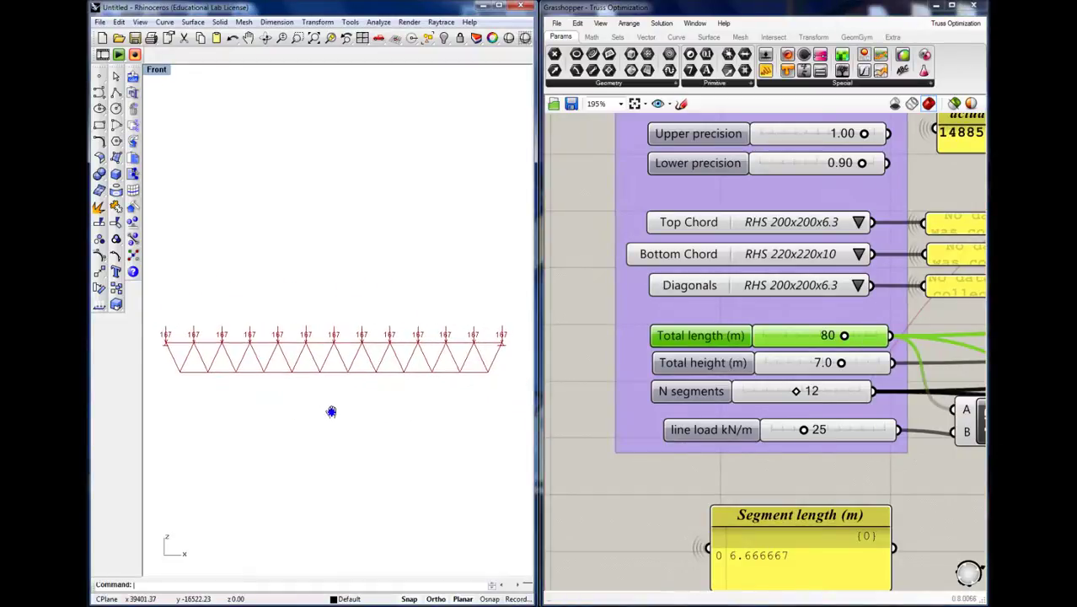
{"action": "right_click_drag", "start_coordinate": [333, 415], "coordinate": [345, 369]}
{"action": "left_click", "coordinate": [609, 481]}
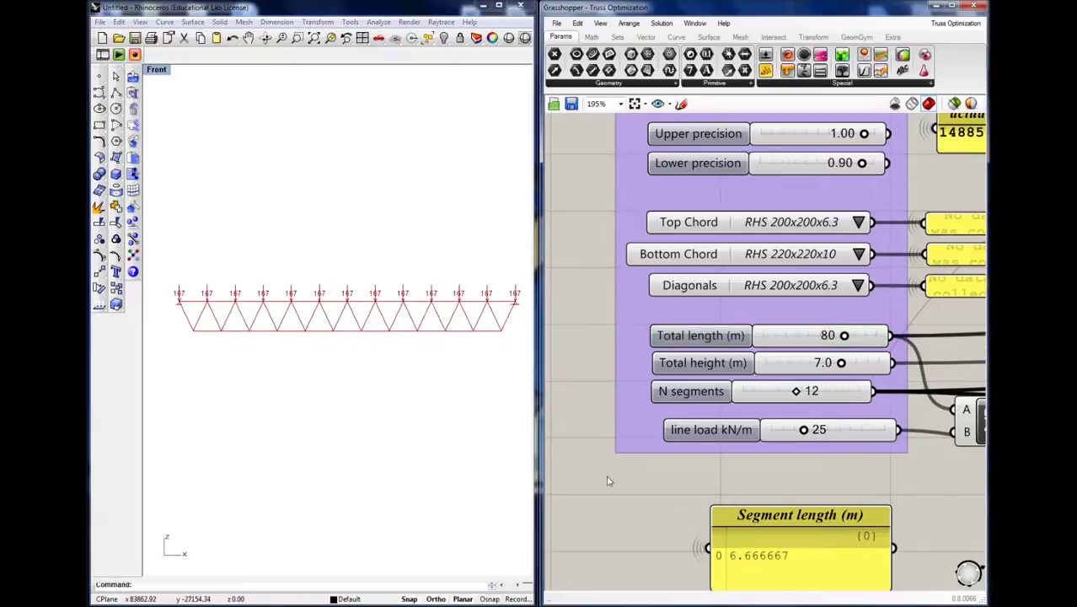
- Check the line load input and the nodal point loads, and set the number of truss segments to 10
{"action": "scroll", "coordinate": [789, 486], "scroll_direction": "up", "scroll_amount": 4}
{"action": "left_click", "coordinate": [674, 399]}
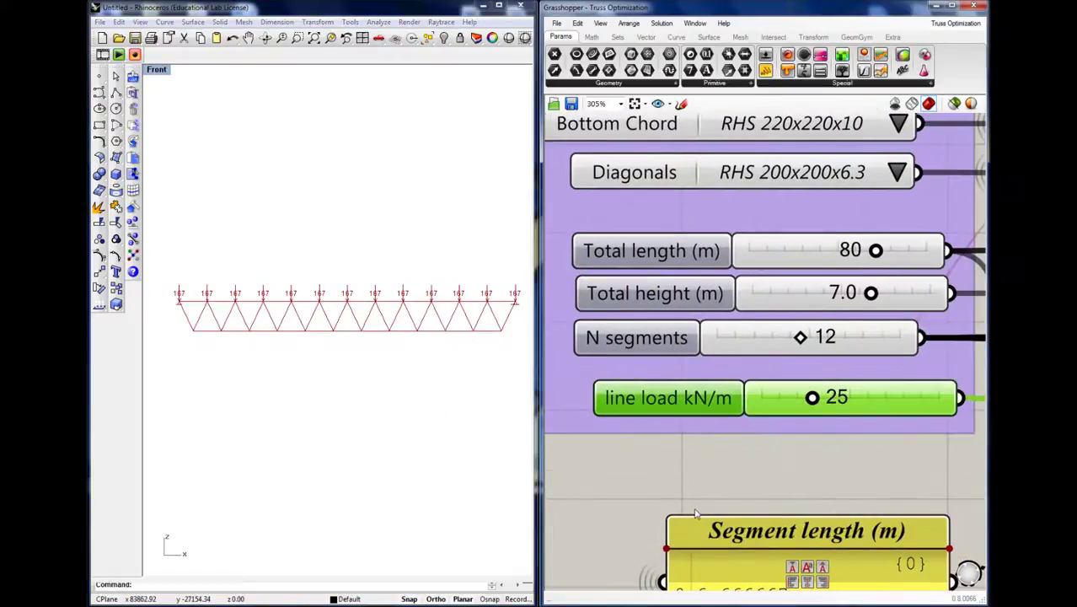
{"action": "right_click_drag", "start_coordinate": [704, 475], "coordinate": [697, 439]}
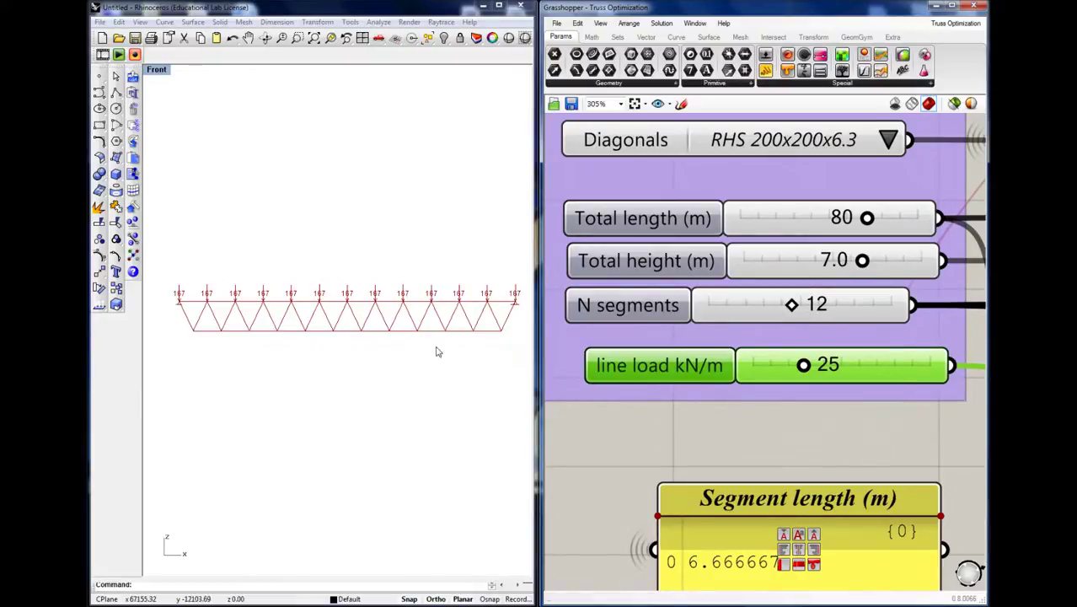
{"action": "scroll", "coordinate": [400, 303], "scroll_direction": "up", "scroll_amount": 5}
{"action": "scroll", "coordinate": [408, 305], "scroll_direction": "up", "scroll_amount": 3}
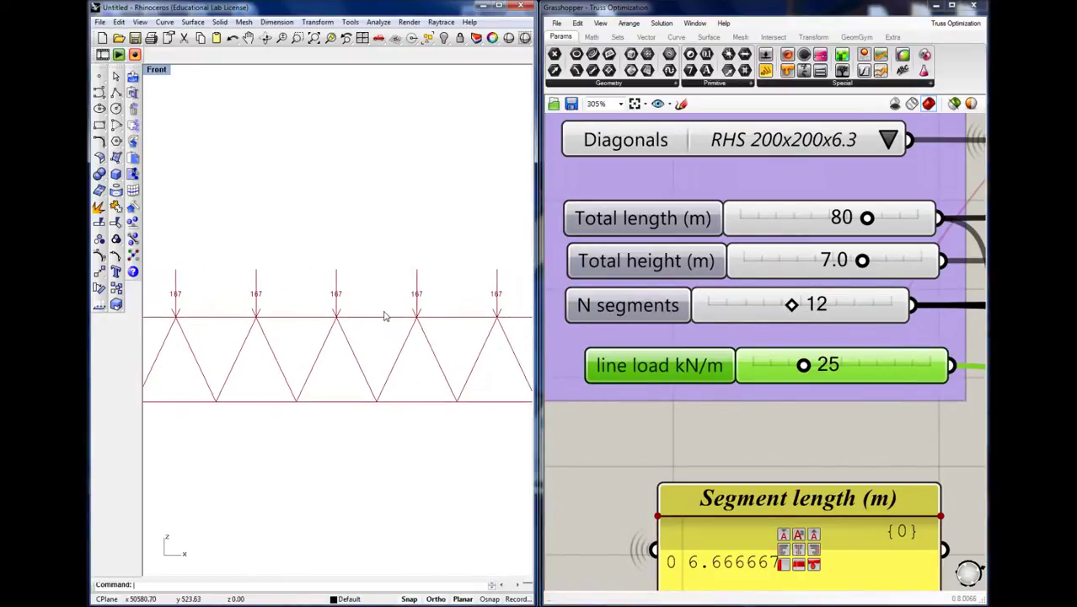
{"action": "left_click", "coordinate": [775, 440]}
{"action": "double_click", "coordinate": [755, 314]}
{"action": "type", "text": "10"}
{"action": "key", "text": "Return"}
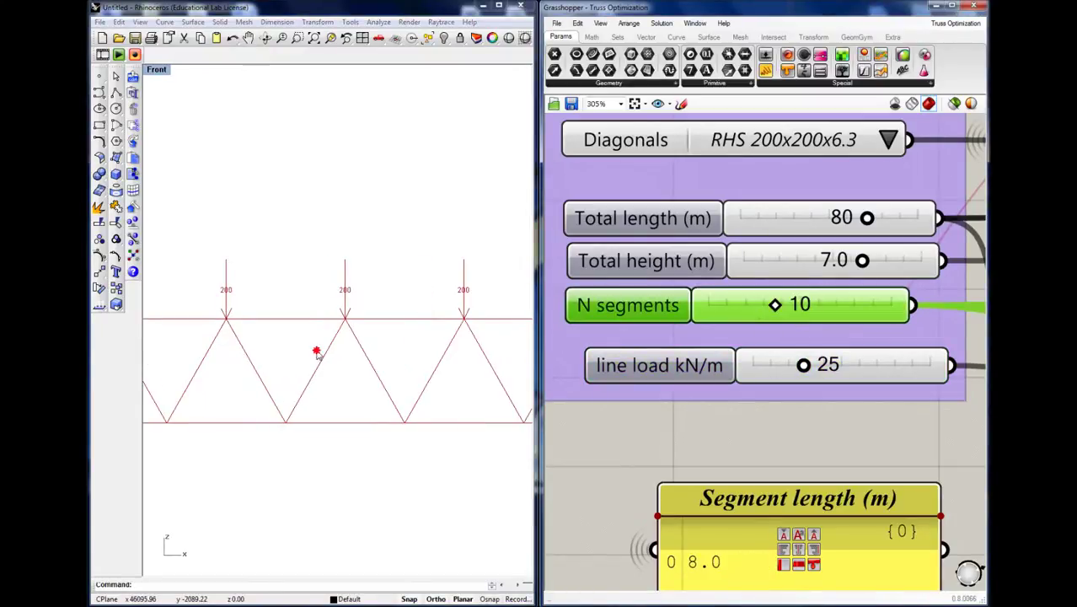
{"action": "scroll", "coordinate": [375, 354], "scroll_direction": "down", "scroll_amount": 6}
{"action": "scroll", "coordinate": [404, 349], "scroll_direction": "down", "scroll_amount": 4}
- Change the Top Chord section to RHS 220x220x14.2, and finally to RHS 260x260x14.2
{"action": "left_click", "coordinate": [671, 454]}
{"action": "scroll", "coordinate": [671, 454], "scroll_direction": "down", "scroll_amount": 3}
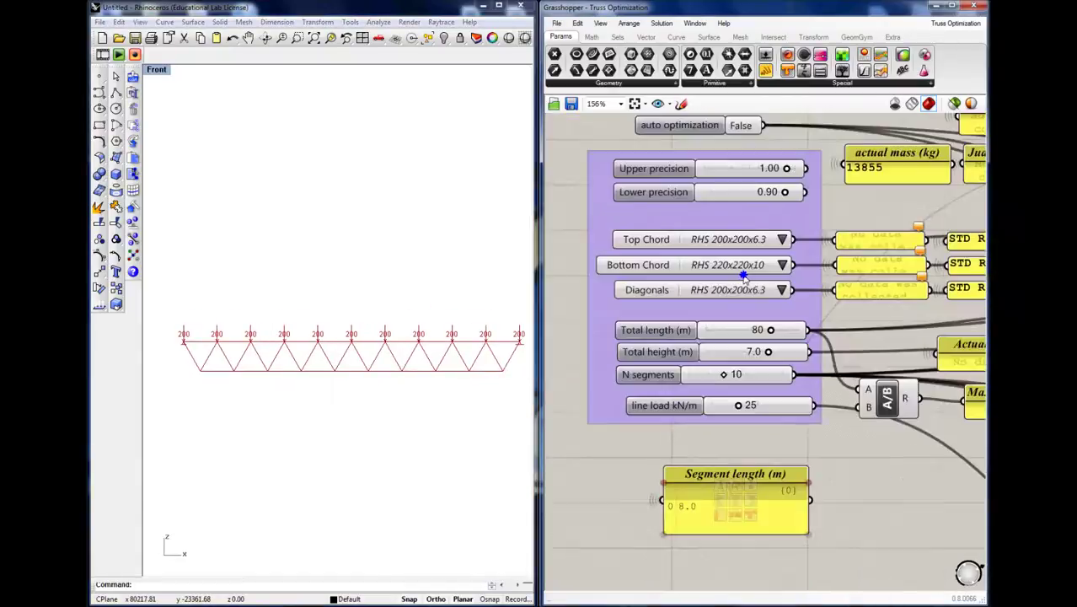
{"action": "left_click_drag", "start_coordinate": [553, 273], "coordinate": [868, 388]}
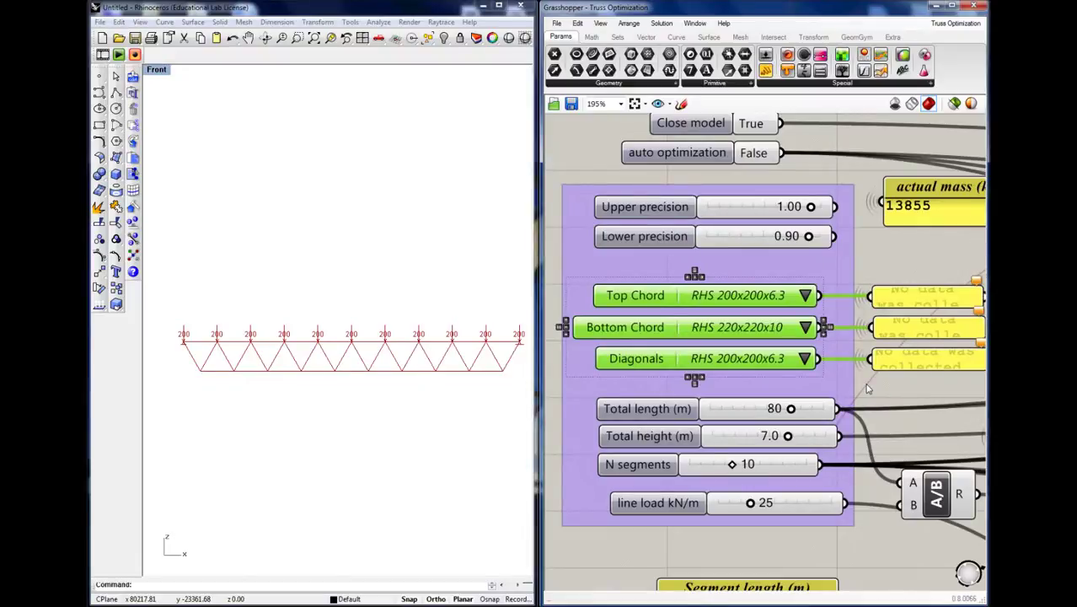
{"action": "left_click", "coordinate": [869, 389]}
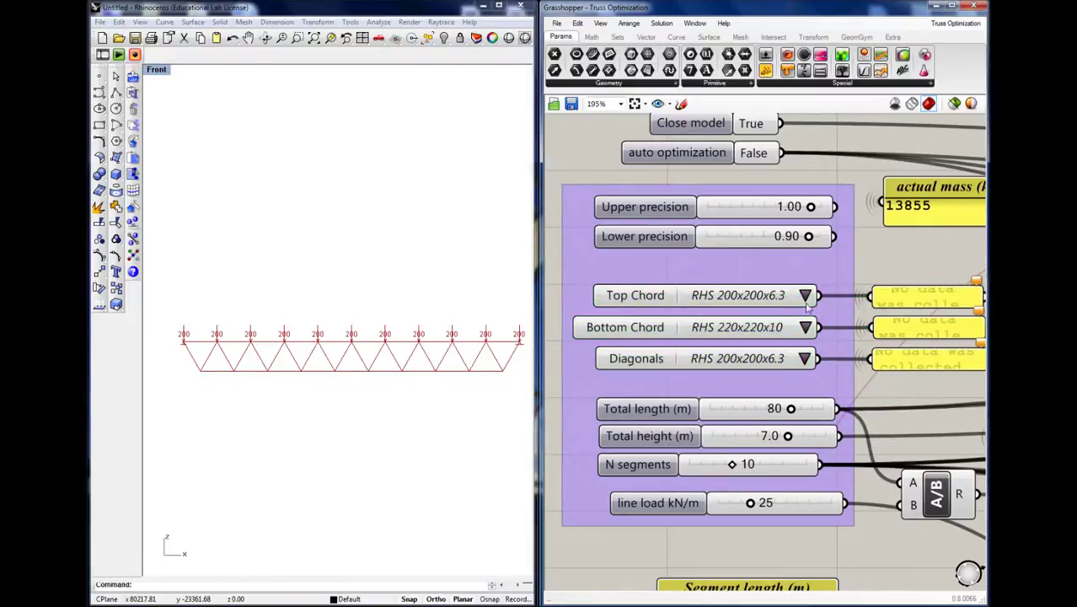
{"action": "right_click", "coordinate": [822, 352]}
{"action": "scroll", "coordinate": [763, 175], "scroll_direction": "up", "scroll_amount": 2}
{"action": "right_click_drag", "start_coordinate": [733, 348], "coordinate": [760, 329]}
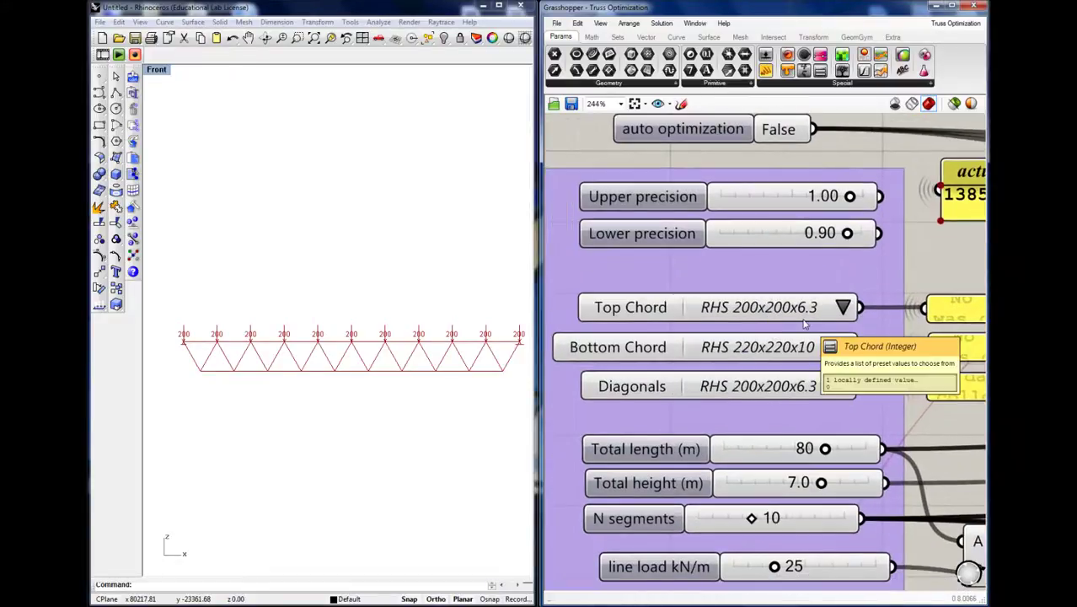
{"action": "left_click", "coordinate": [843, 308]}
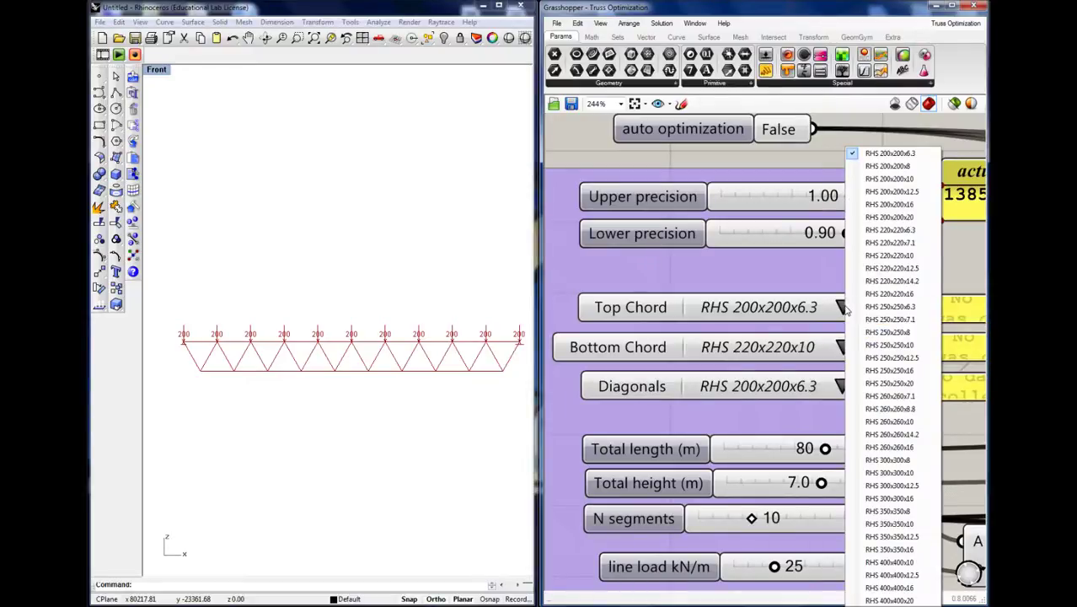
{"action": "left_click", "coordinate": [892, 282]}
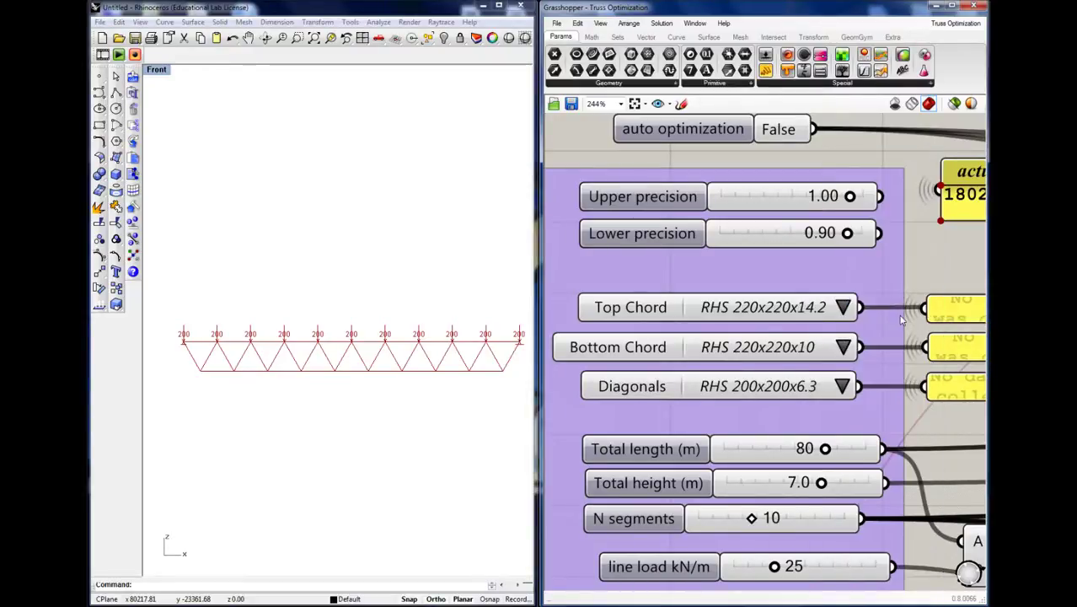
{"action": "left_click", "coordinate": [854, 314]}
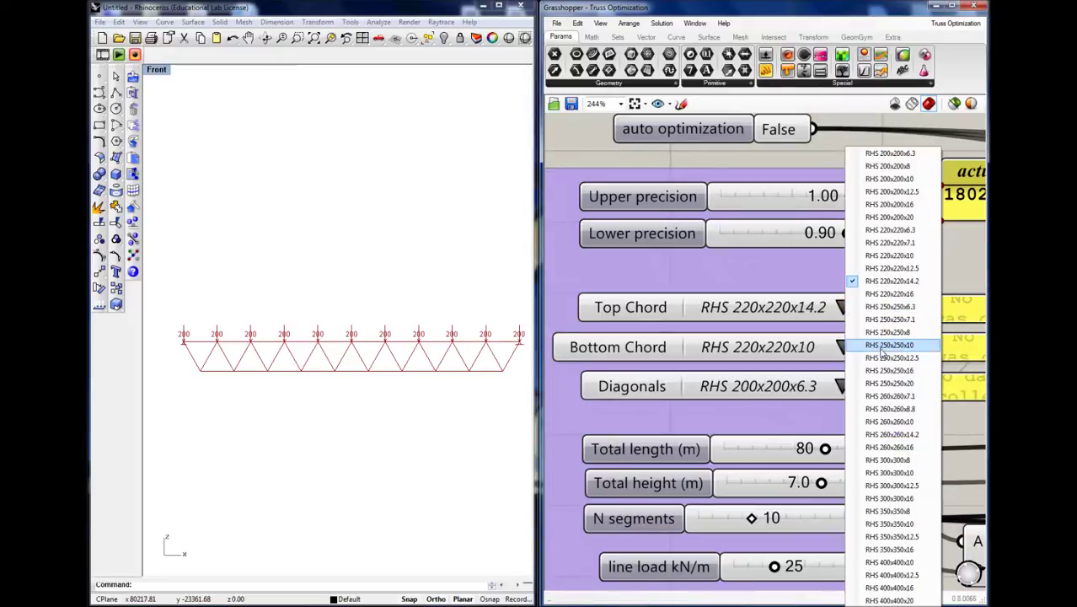
{"action": "left_click", "coordinate": [892, 434]}
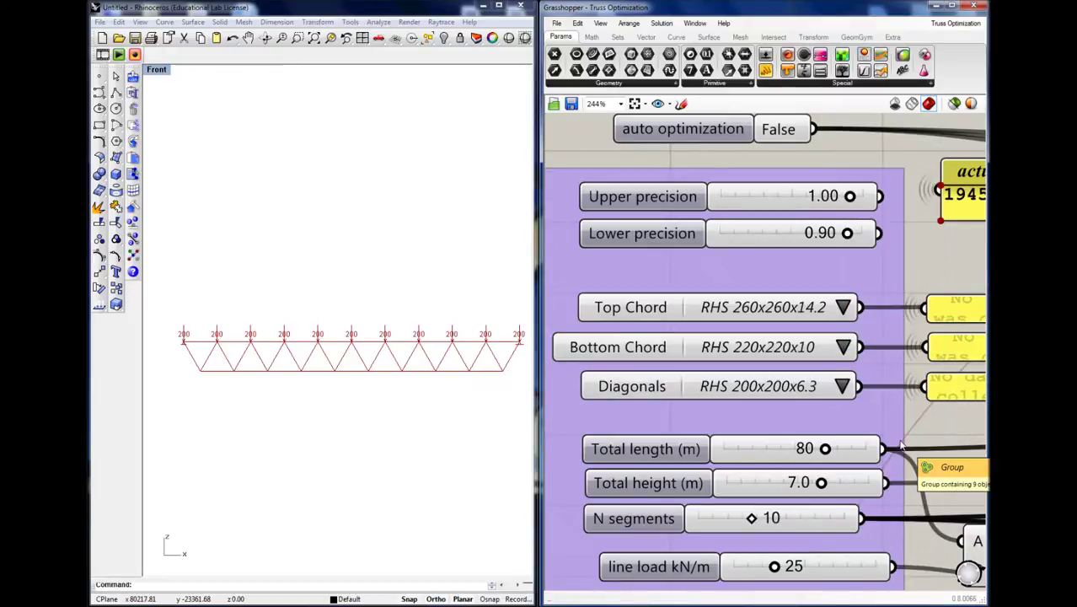
- Turn the truss solver back on by setting Solver on to True
{"action": "scroll", "coordinate": [915, 424], "scroll_direction": "down", "scroll_amount": 2}
{"action": "right_click_drag", "start_coordinate": [930, 422], "coordinate": [881, 413]}
{"action": "right_click_drag", "start_coordinate": [822, 203], "coordinate": [865, 220]}
{"action": "left_click", "coordinate": [739, 170]}
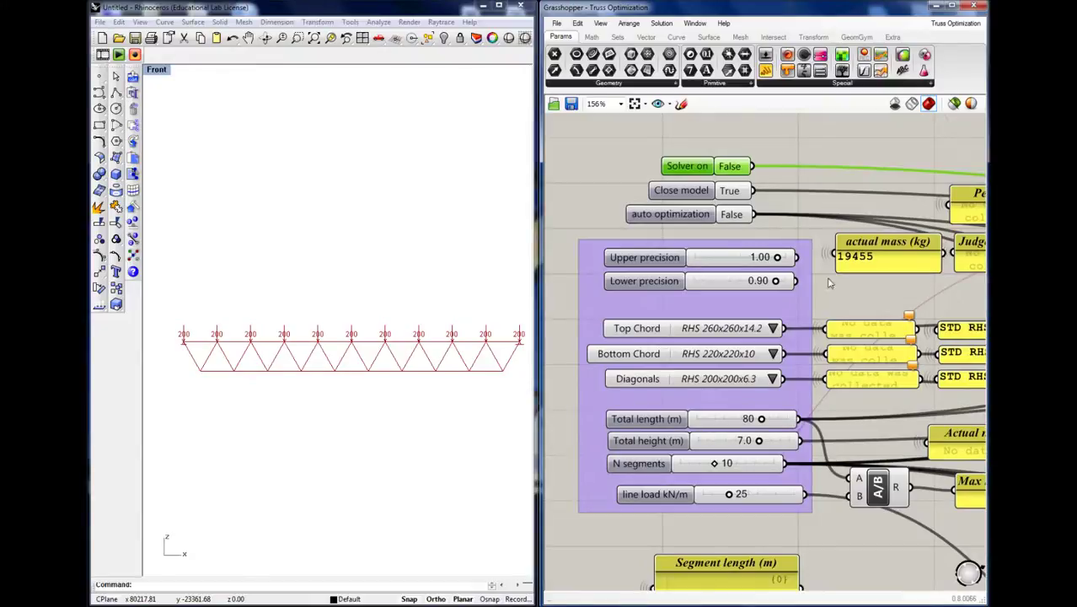
- Examine the normal force values on the chords and diagonals along the truss
{"action": "left_click", "coordinate": [349, 357]}
{"action": "scroll", "coordinate": [276, 358], "scroll_direction": "up", "scroll_amount": 4}
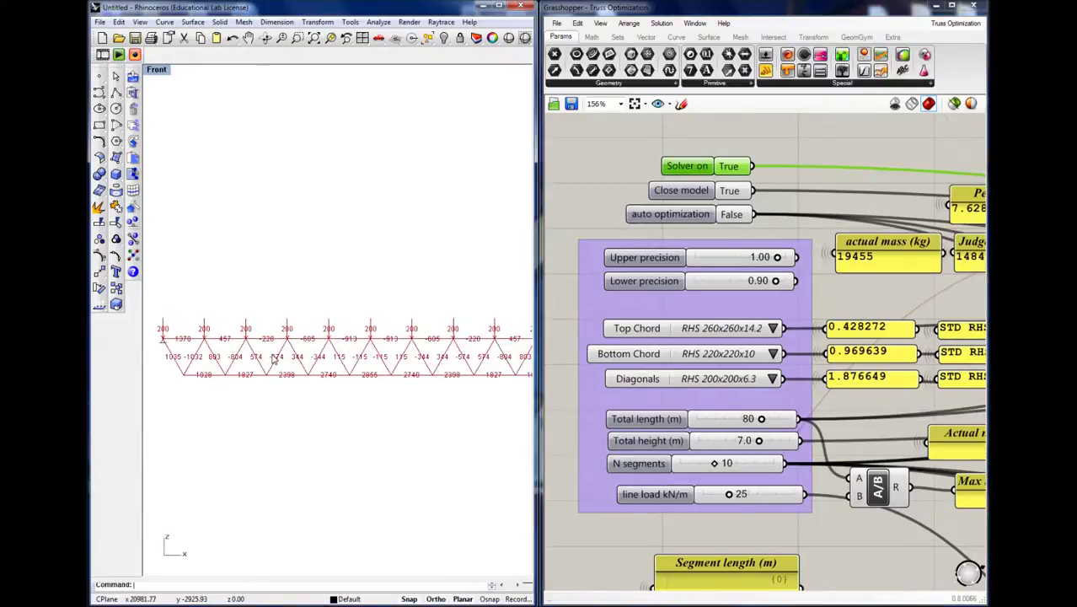
{"action": "right_click_drag", "start_coordinate": [223, 367], "coordinate": [384, 360]}
{"action": "scroll", "coordinate": [371, 354], "scroll_direction": "up", "scroll_amount": 5}
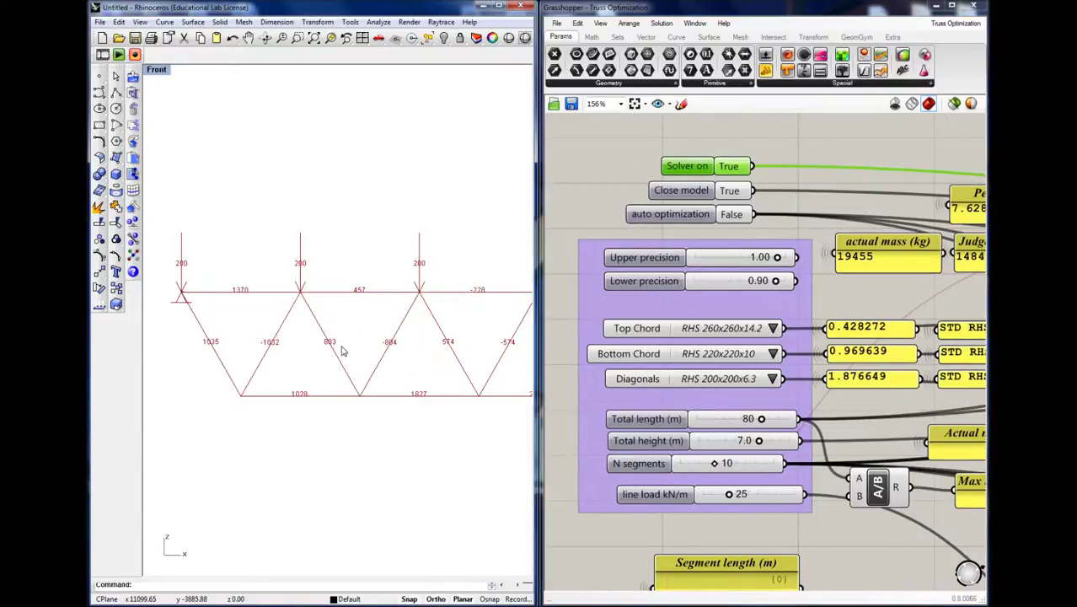
{"action": "scroll", "coordinate": [309, 340], "scroll_direction": "up", "scroll_amount": 3}
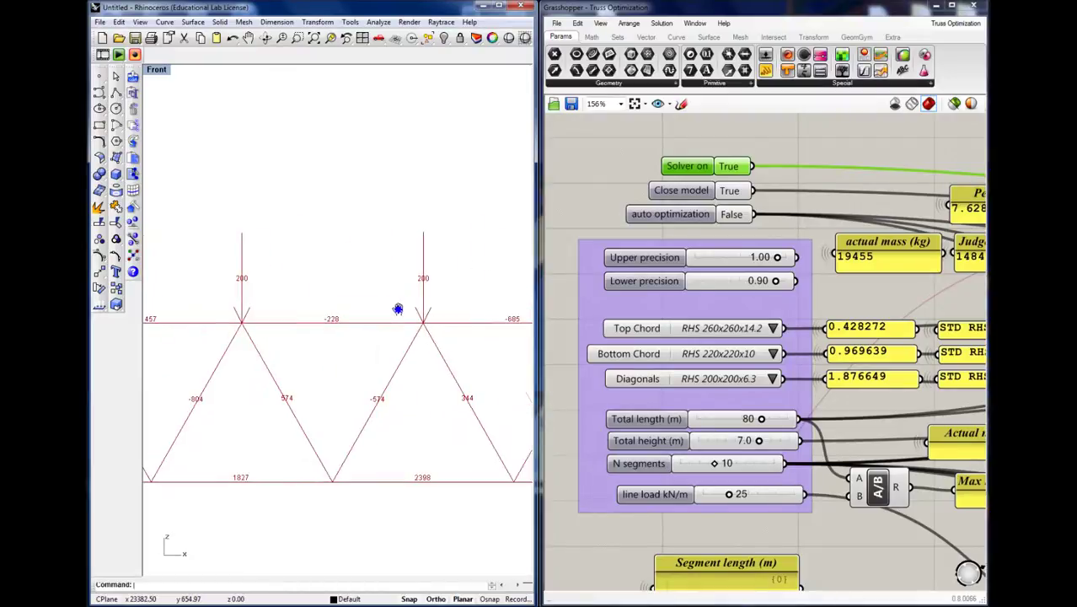
{"action": "right_click_drag", "start_coordinate": [369, 313], "coordinate": [180, 318]}
{"action": "scroll", "coordinate": [315, 298], "scroll_direction": "down", "scroll_amount": 5}
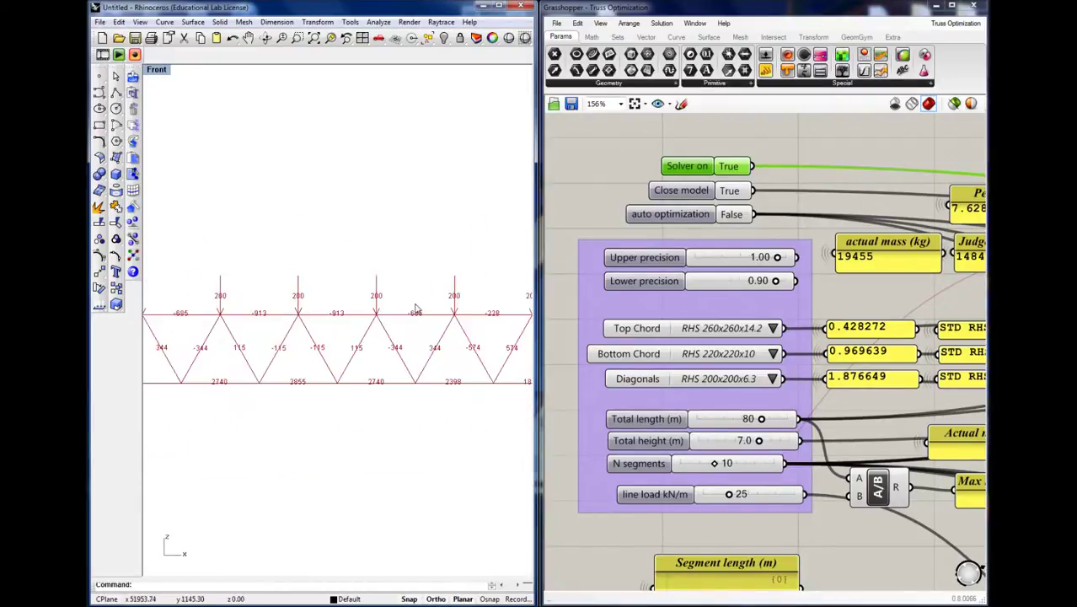
- Examine the member forces and 200 kN point loads near the truss's end support and across the whole span
{"action": "right_click_drag", "start_coordinate": [340, 390], "coordinate": [193, 334]}
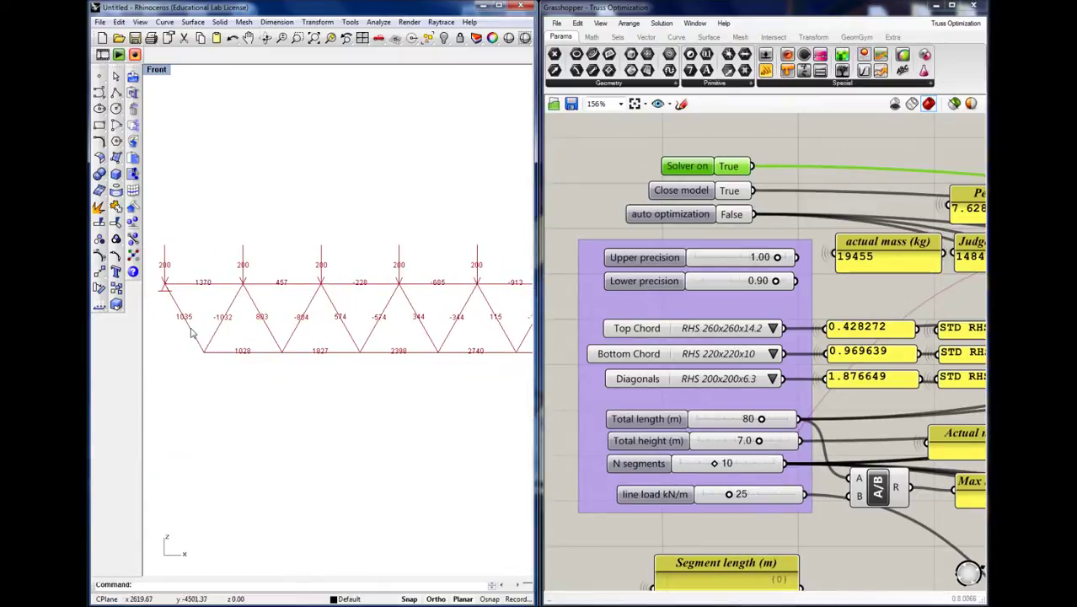
{"action": "right_click_drag", "start_coordinate": [435, 371], "coordinate": [337, 350]}
{"action": "scroll", "coordinate": [296, 368], "scroll_direction": "down", "scroll_amount": 6}
{"action": "scroll", "coordinate": [297, 366], "scroll_direction": "down", "scroll_amount": 2}
- Switch to Oasys GSA and examine the axial force contours on the truss elements
{"action": "left_click", "coordinate": [804, 172]}
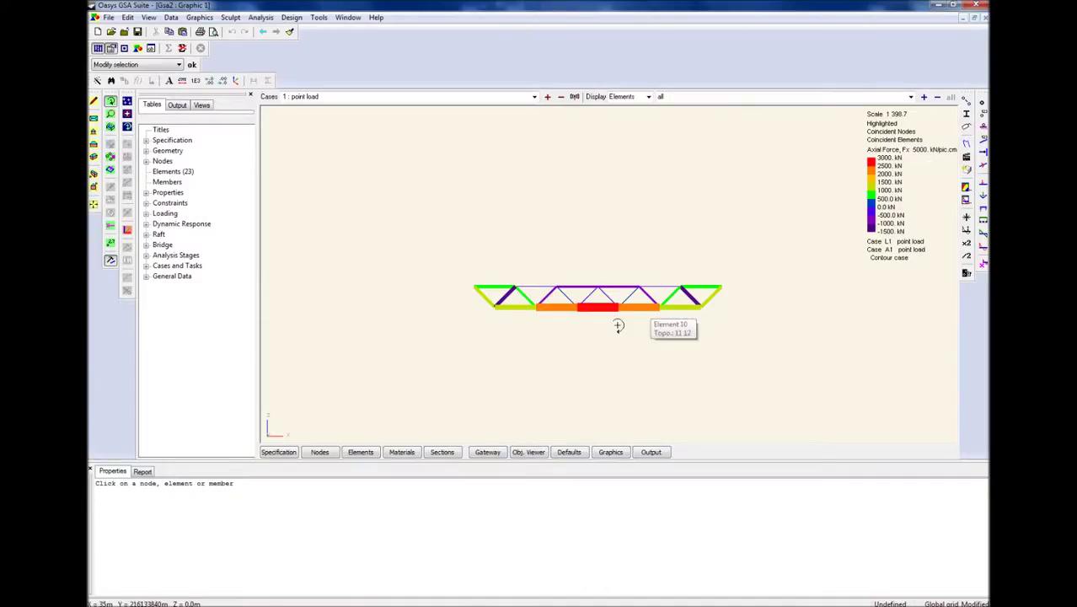
{"action": "scroll", "coordinate": [617, 319], "scroll_direction": "up", "scroll_amount": 3}
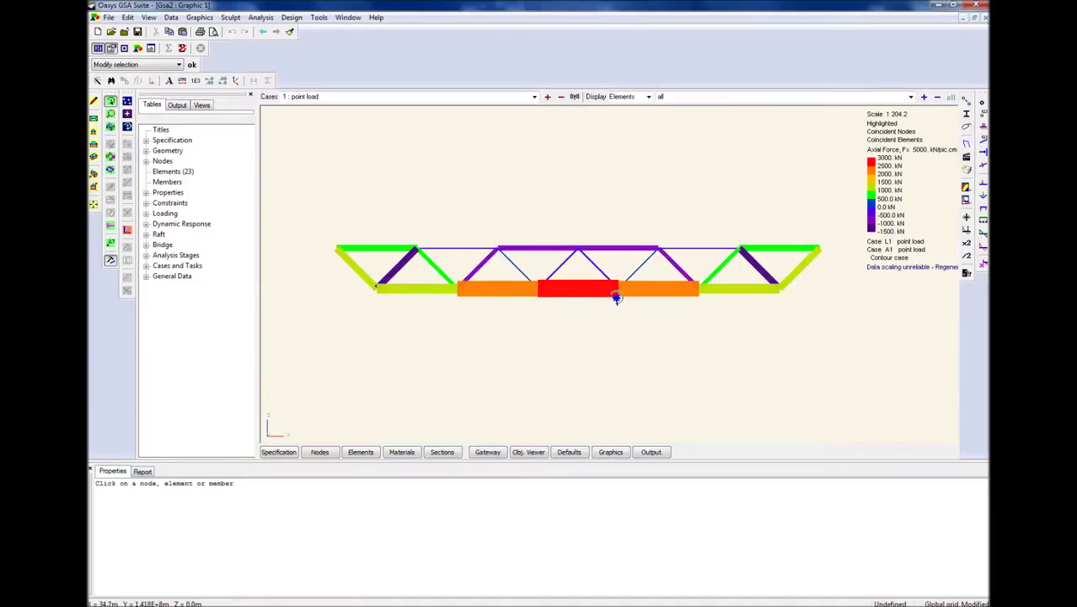
{"action": "right_click", "coordinate": [611, 328]}
{"action": "left_click", "coordinate": [596, 335]}
{"action": "scroll", "coordinate": [603, 337], "scroll_direction": "up", "scroll_amount": 3}
{"action": "middle_click_drag", "start_coordinate": [609, 296], "coordinate": [640, 335]}
{"action": "middle_click_drag", "start_coordinate": [610, 241], "coordinate": [602, 274]}
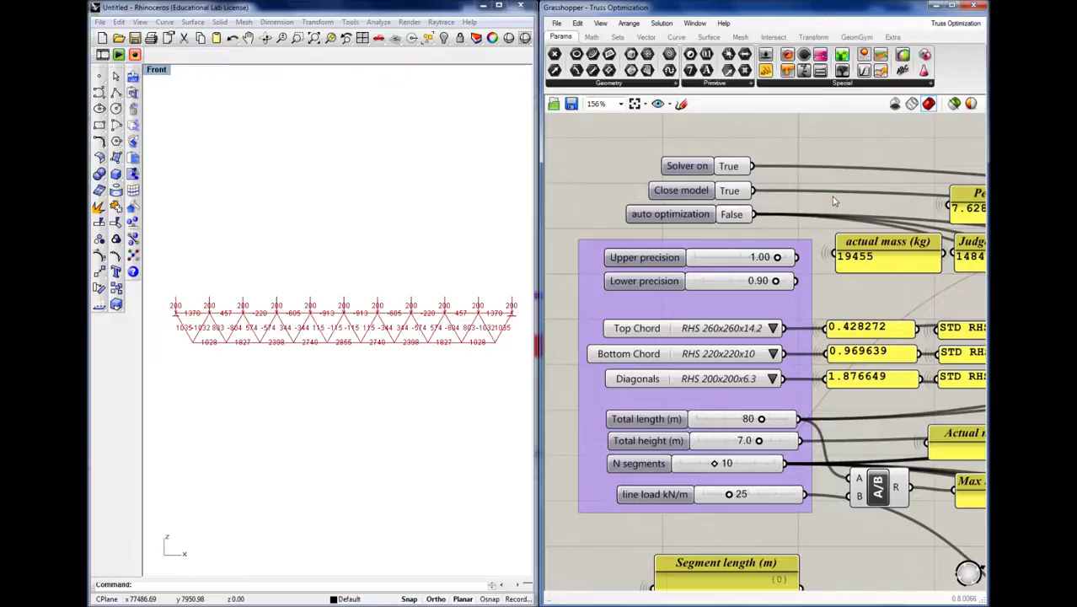
- Check the utilization ratios of the Top Chord, Bottom Chord and Diagonals in the Grasshopper definition
{"action": "scroll", "coordinate": [833, 197], "scroll_direction": "down", "scroll_amount": 2}
{"action": "right_click_drag", "start_coordinate": [833, 198], "coordinate": [780, 214]}
{"action": "scroll", "coordinate": [795, 320], "scroll_direction": "up", "scroll_amount": 2}
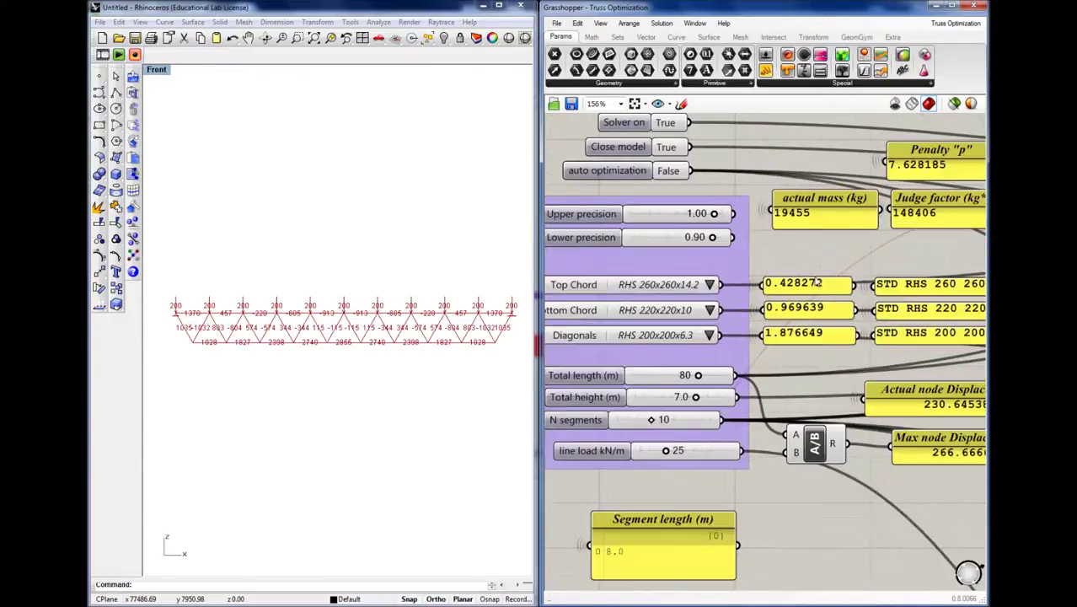
{"action": "scroll", "coordinate": [812, 282], "scroll_direction": "up", "scroll_amount": 1}
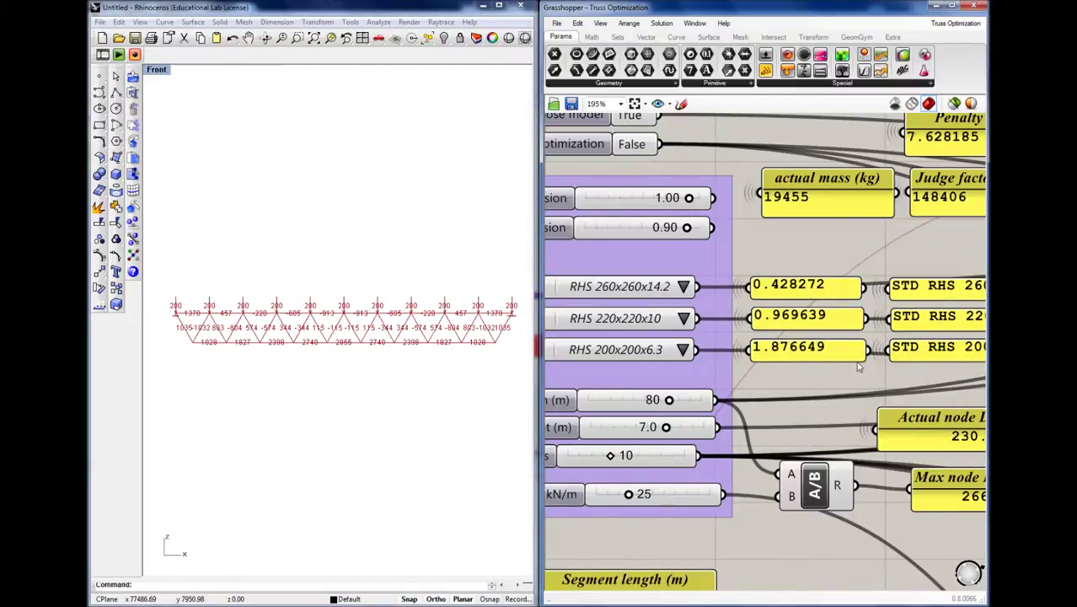
{"action": "left_click_drag", "start_coordinate": [877, 381], "coordinate": [752, 244]}
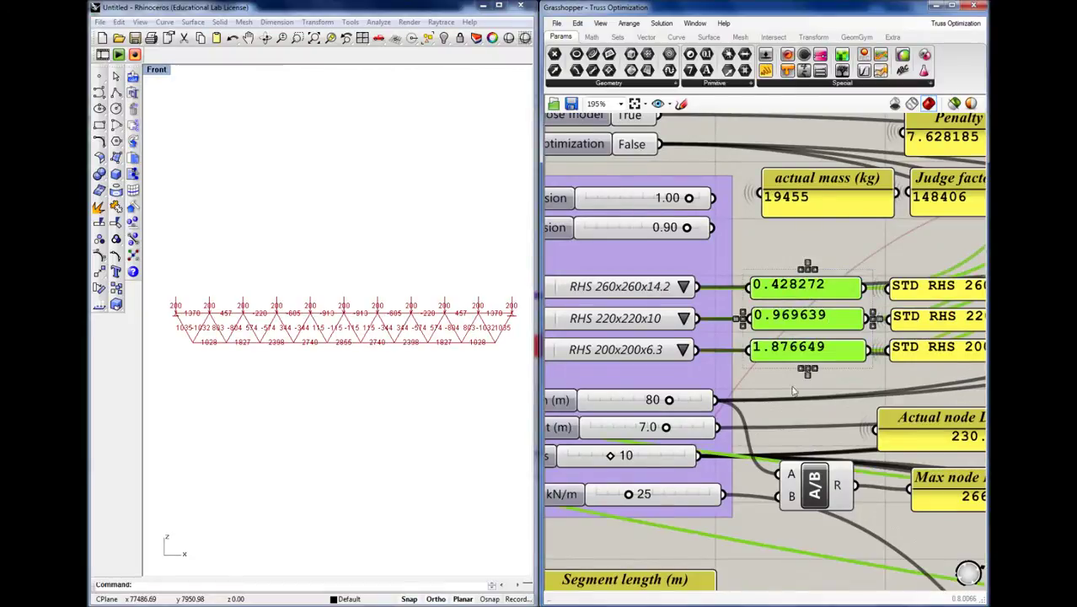
{"action": "left_click", "coordinate": [784, 408]}
- Try RHS 300x300x12.5 as the Diagonals section
{"action": "right_click_drag", "start_coordinate": [777, 410], "coordinate": [820, 382]}
{"action": "left_click", "coordinate": [724, 323]}
{"action": "left_click", "coordinate": [766, 494]}
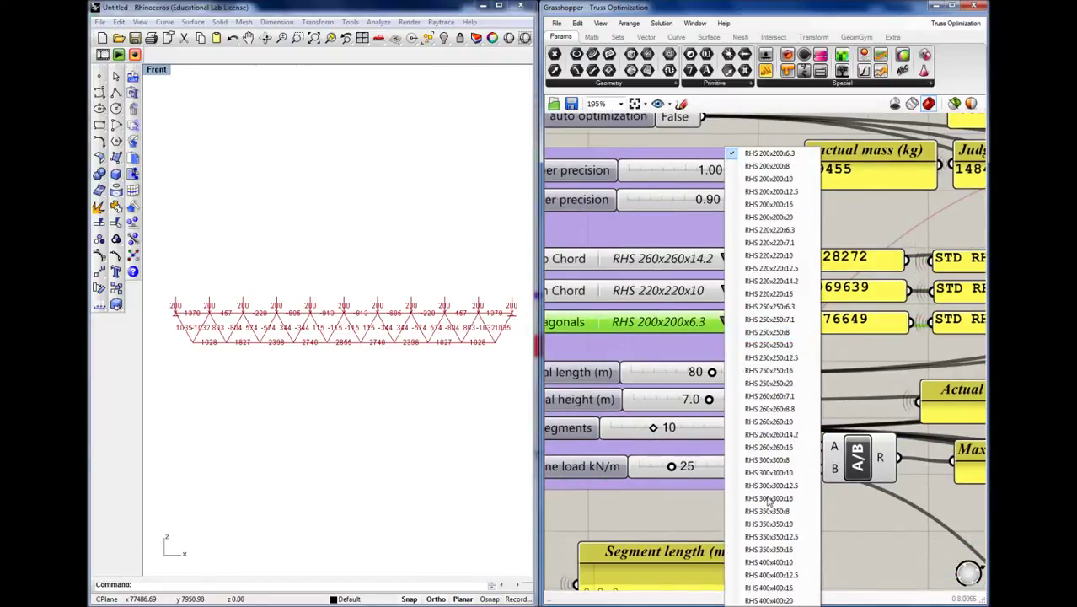
{"action": "left_click", "coordinate": [853, 375]}
{"action": "scroll", "coordinate": [851, 374], "scroll_direction": "down", "scroll_amount": 1}
{"action": "right_click_drag", "start_coordinate": [784, 355], "coordinate": [830, 313]}
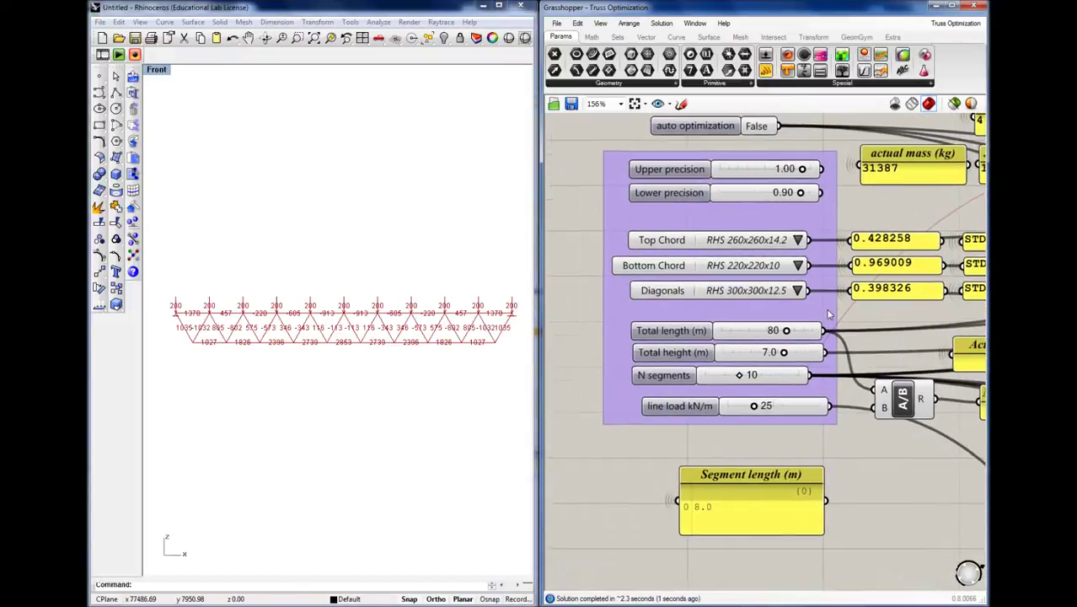
- Set the Diagonals section to RHS 260x260x7.1 and the Top Chord section to RHS 250x250x10
{"action": "left_click", "coordinate": [796, 290]}
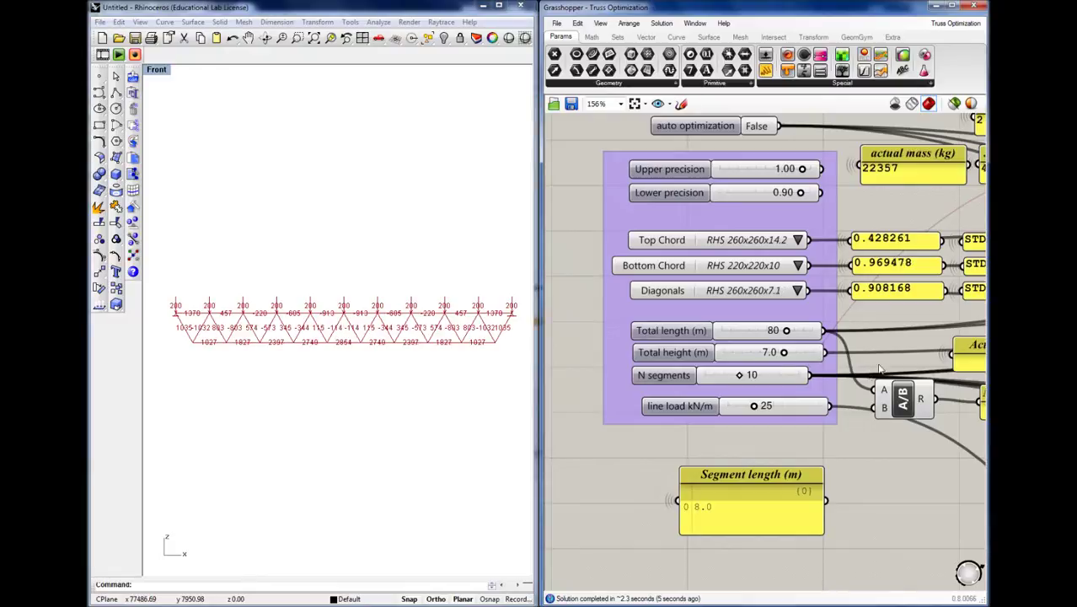
{"action": "left_click", "coordinate": [798, 239]}
{"action": "left_click", "coordinate": [868, 359]}
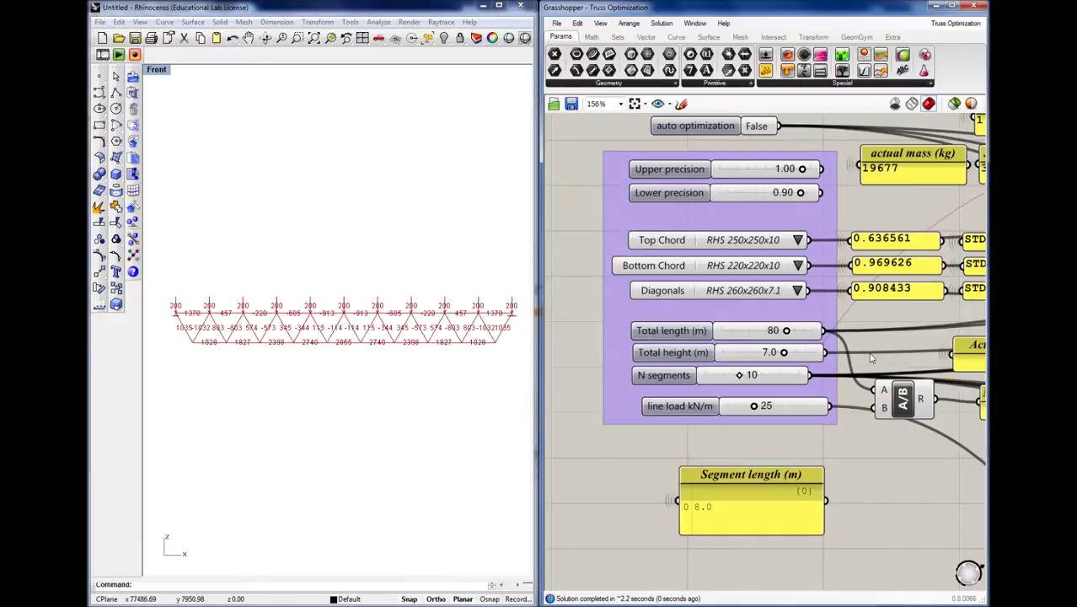
- Check the truss's actual mass alongside its judge factor and penalty values
{"action": "right_click_drag", "start_coordinate": [906, 326], "coordinate": [804, 427]}
{"action": "right_click_drag", "start_coordinate": [839, 280], "coordinate": [793, 290]}
{"action": "left_click", "coordinate": [779, 295]}
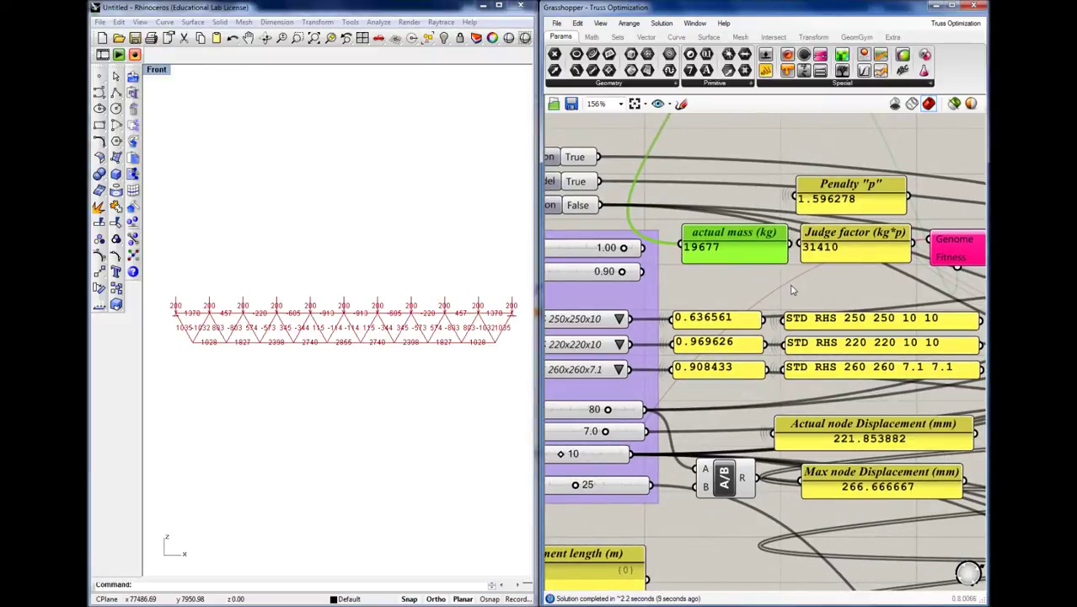
{"action": "scroll", "coordinate": [730, 293], "scroll_direction": "up", "scroll_amount": 2}
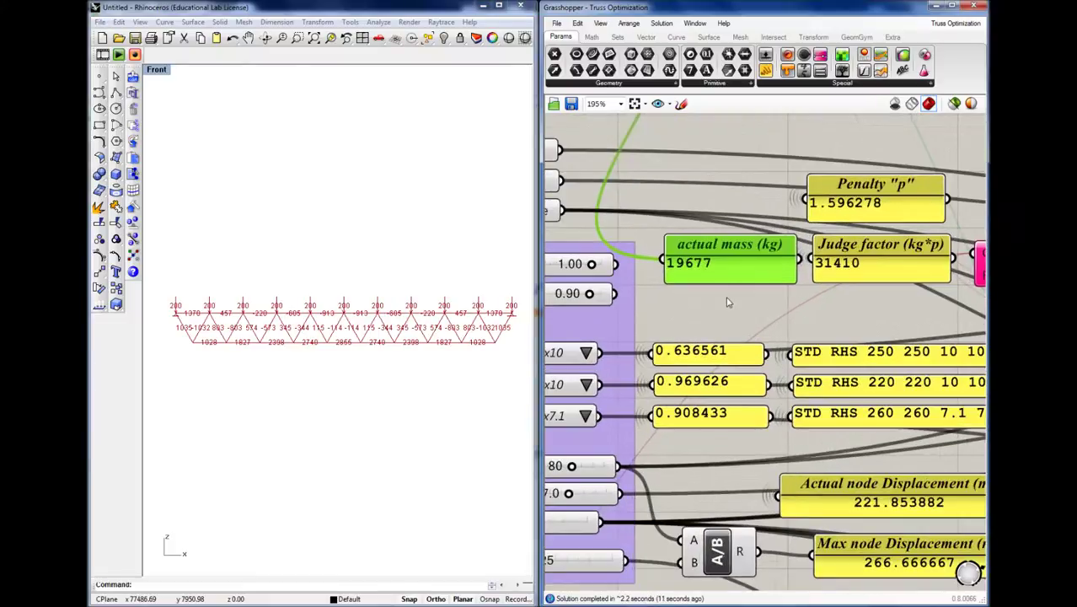
{"action": "left_click", "coordinate": [737, 306]}
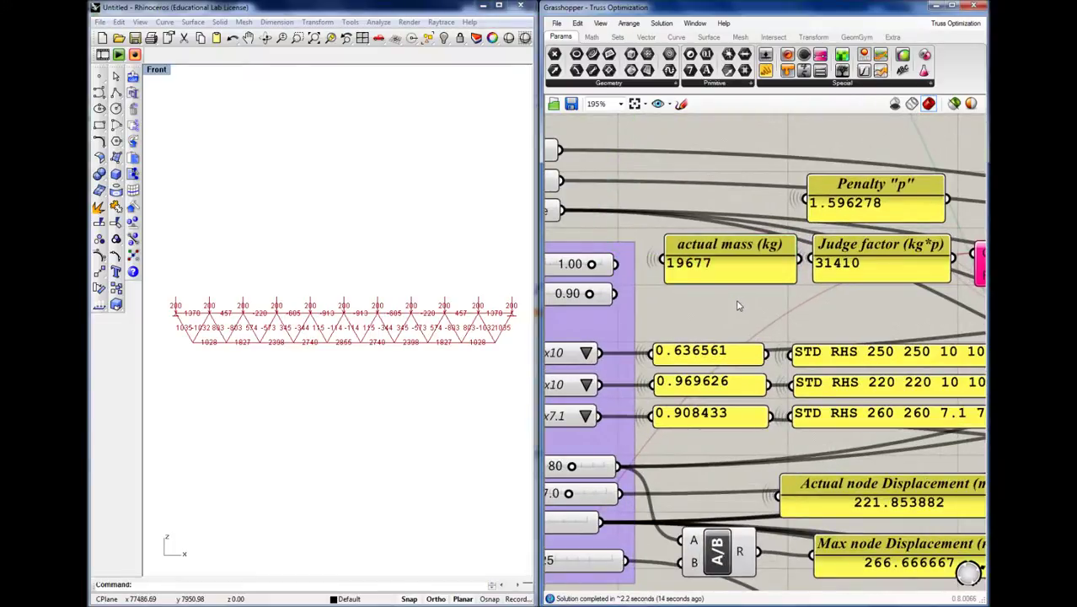
{"action": "scroll", "coordinate": [737, 306], "scroll_direction": "down", "scroll_amount": 1}
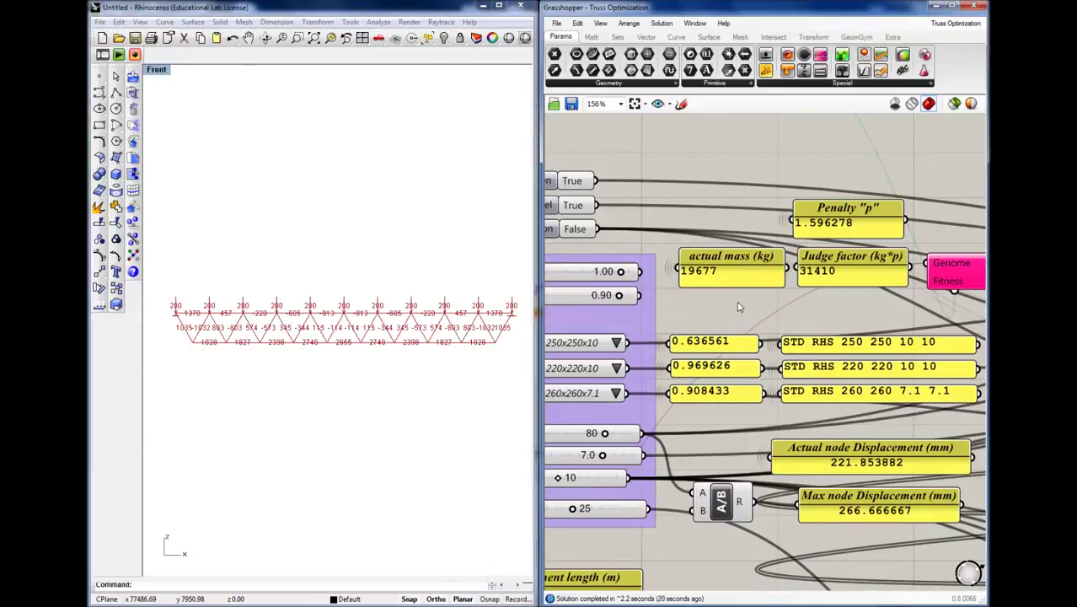
- Open the Galapagos Editor from the Genome and Fitness component, review its solver options, and cancel it
{"action": "right_click_drag", "start_coordinate": [784, 306], "coordinate": [725, 305]}
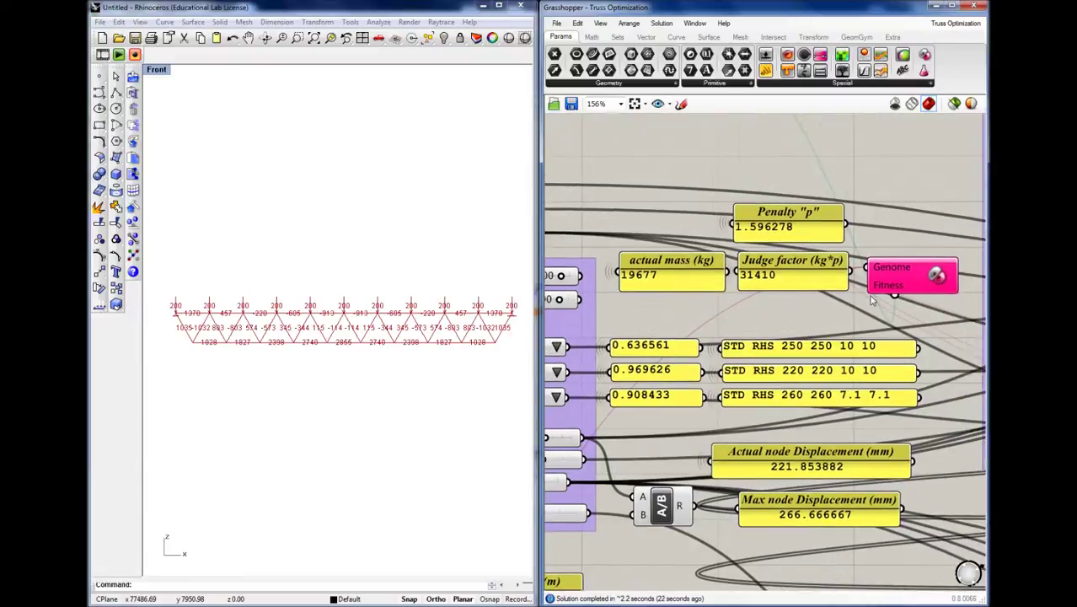
{"action": "left_click", "coordinate": [900, 289]}
{"action": "scroll", "coordinate": [893, 299], "scroll_direction": "up", "scroll_amount": 1}
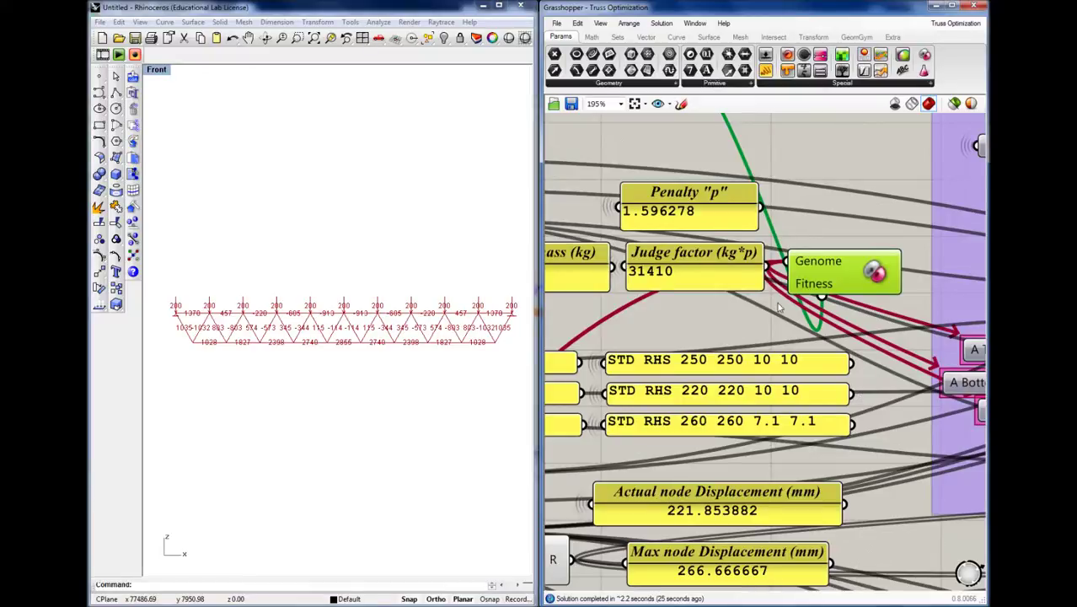
{"action": "double_click", "coordinate": [834, 272]}
{"action": "mouse_move", "coordinate": [818, 108]}
{"action": "left_mouse_down"}
{"action": "mouse_move", "coordinate": [470, 219]}
{"action": "mouse_move", "coordinate": [431, 197]}
{"action": "left_mouse_up"}
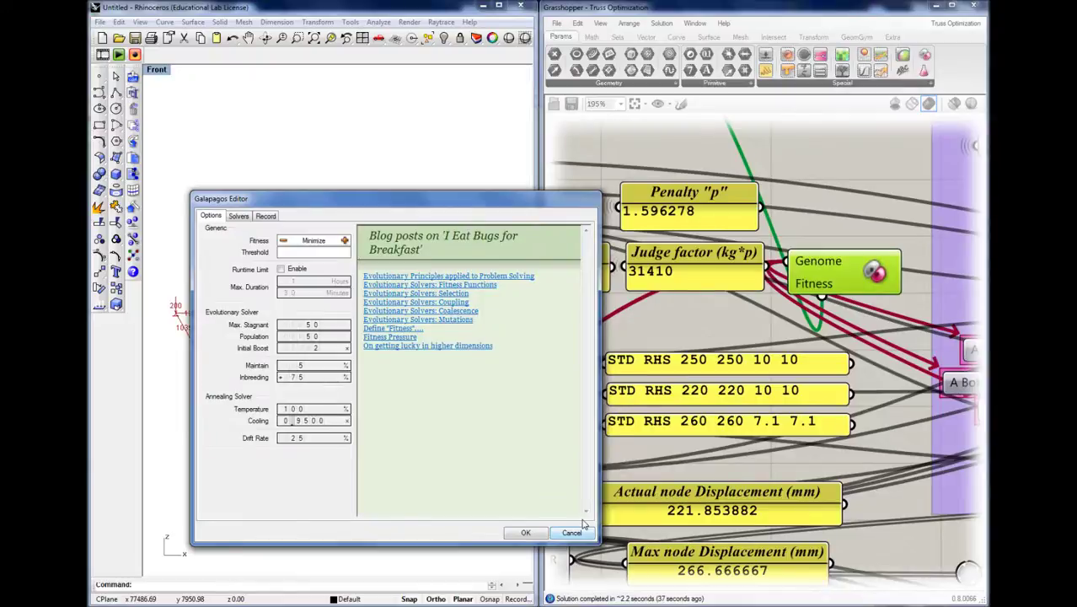
{"action": "left_click", "coordinate": [572, 532]}
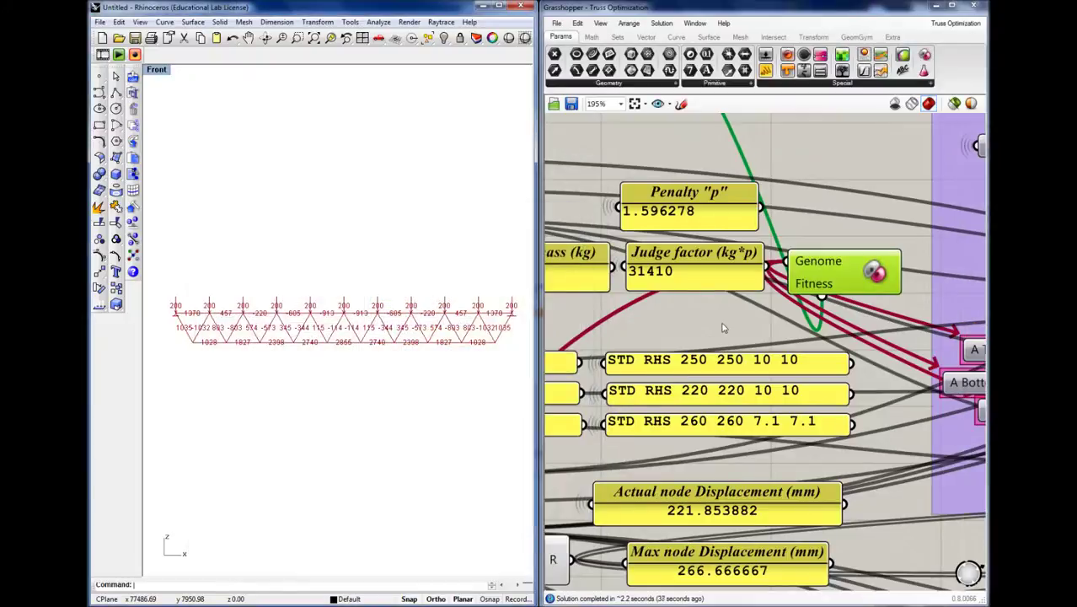
- Compare the Upper precision and Lower precision limits with the three members' utilization ratios
{"action": "scroll", "coordinate": [811, 324], "scroll_direction": "down", "scroll_amount": 4}
{"action": "scroll", "coordinate": [811, 326], "scroll_direction": "up", "scroll_amount": 3}
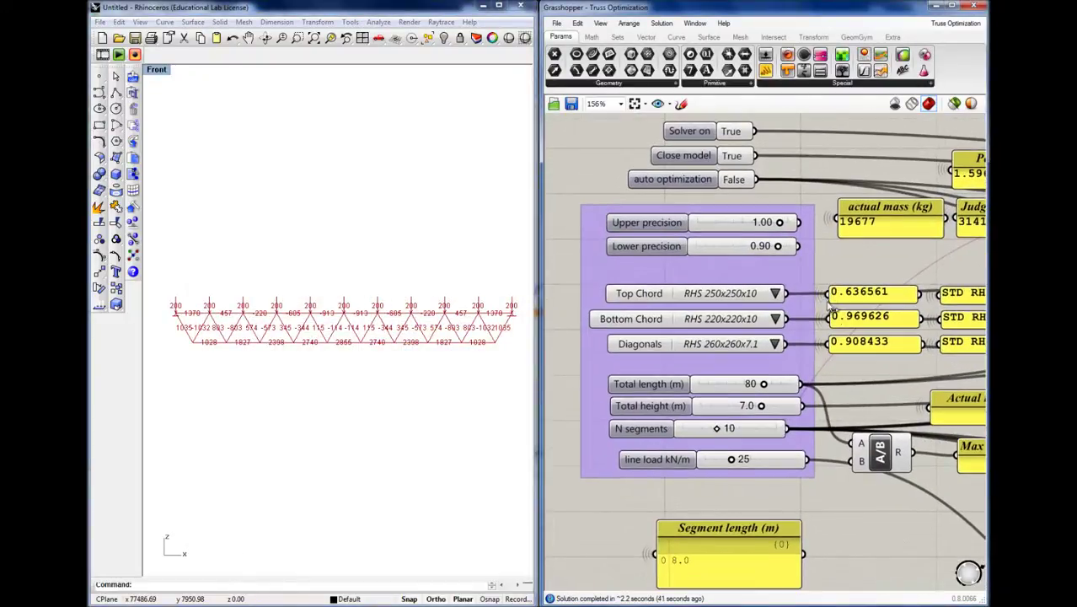
{"action": "right_click_drag", "start_coordinate": [823, 295], "coordinate": [798, 296]}
{"action": "left_click_drag", "start_coordinate": [564, 240], "coordinate": [826, 322]}
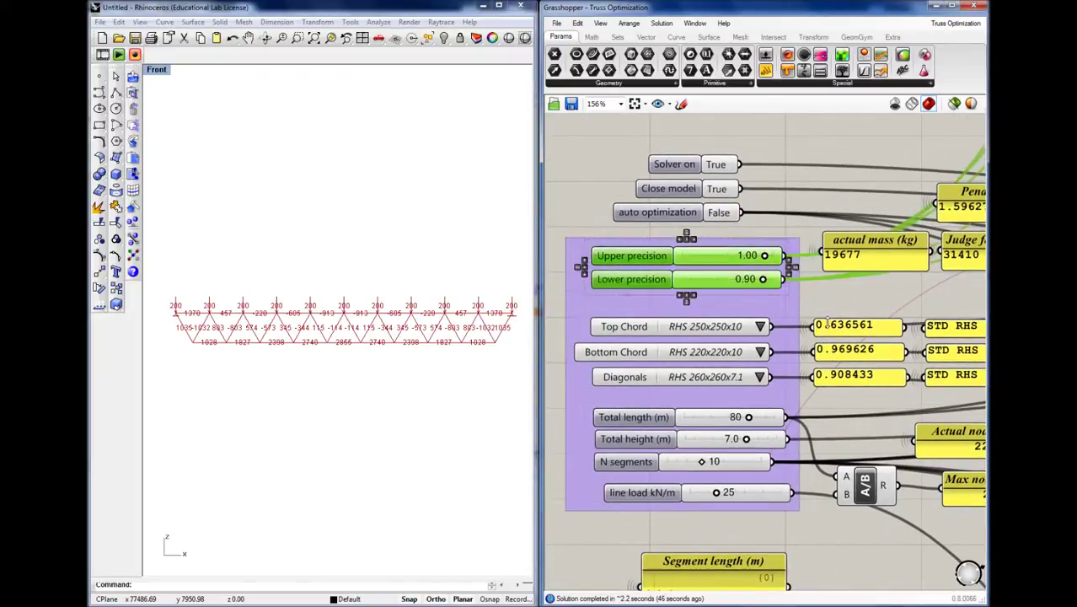
{"action": "left_click", "coordinate": [866, 310]}
{"action": "scroll", "coordinate": [881, 300], "scroll_direction": "up", "scroll_amount": 4}
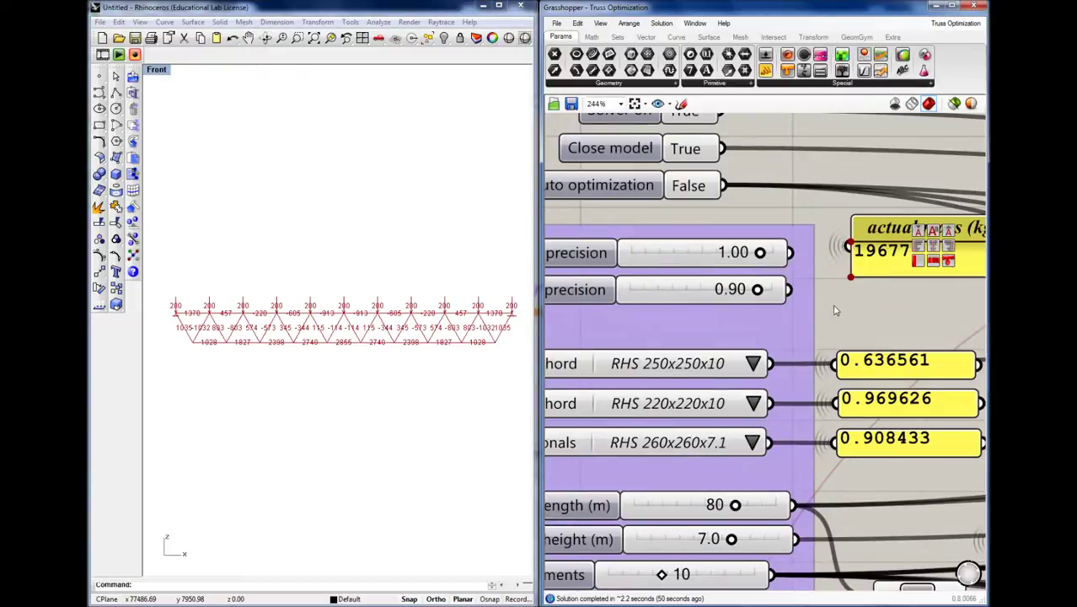
{"action": "scroll", "coordinate": [834, 311], "scroll_direction": "down", "scroll_amount": 4}
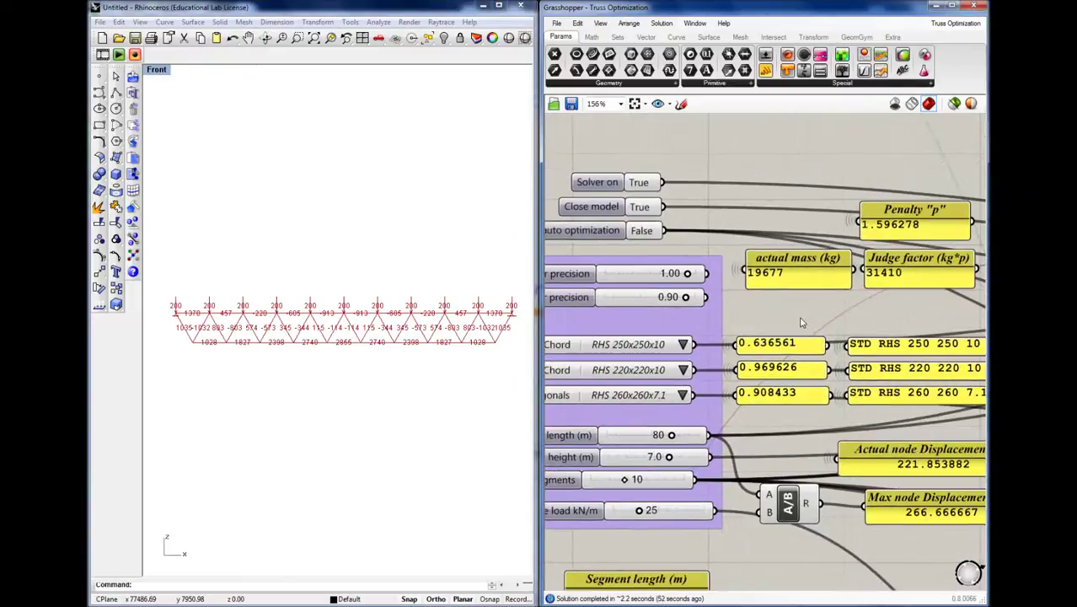
- Examine the Penalty "p" and Judge factor panels and the Galapagos component that uses the judge factor as fitness
{"action": "right_click_drag", "start_coordinate": [889, 310], "coordinate": [824, 306]}
{"action": "scroll", "coordinate": [824, 306], "scroll_direction": "up", "scroll_amount": 2}
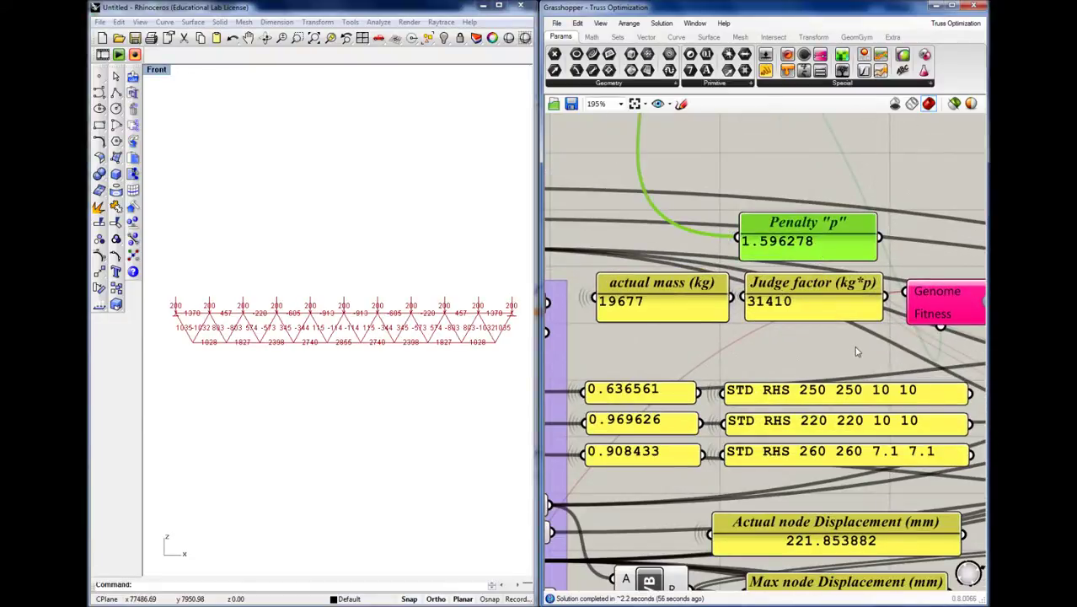
{"action": "right_click_drag", "start_coordinate": [856, 347], "coordinate": [795, 350]}
{"action": "left_click", "coordinate": [768, 312]}
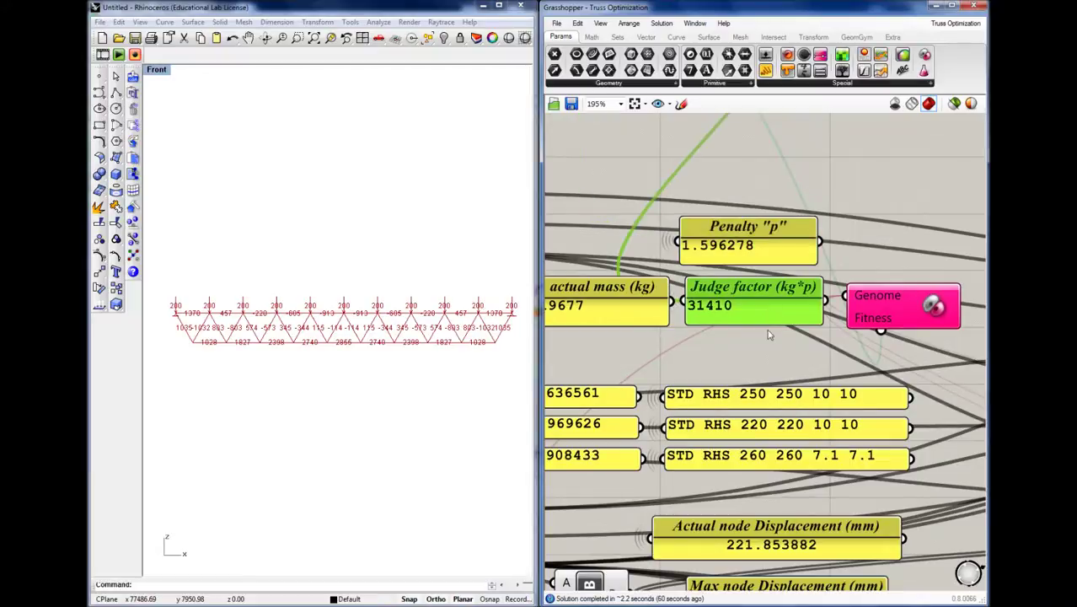
{"action": "right_click_drag", "start_coordinate": [747, 354], "coordinate": [779, 356]}
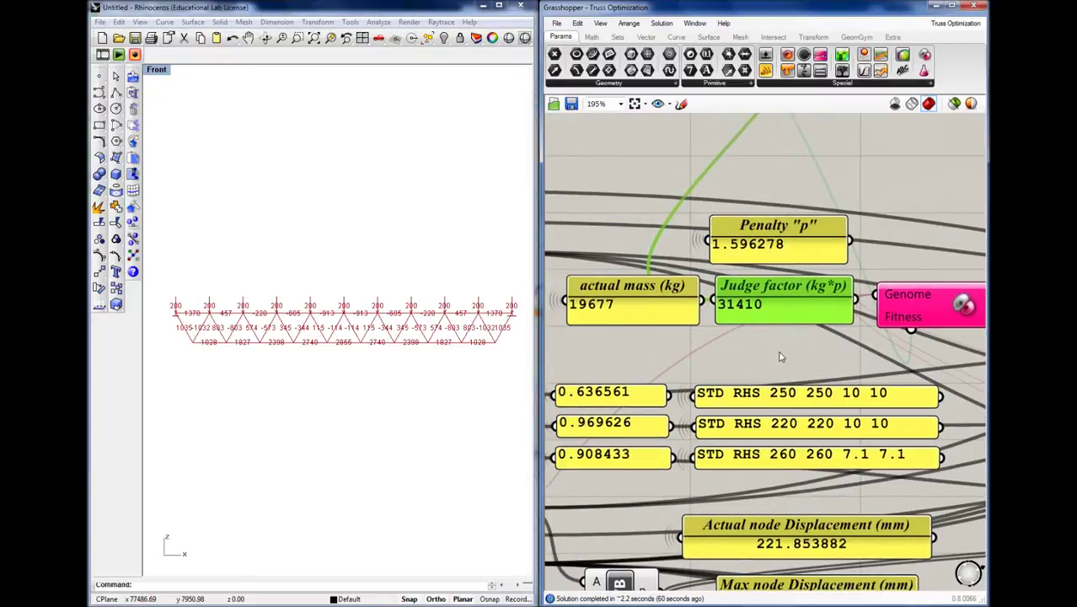
{"action": "left_click", "coordinate": [780, 356]}
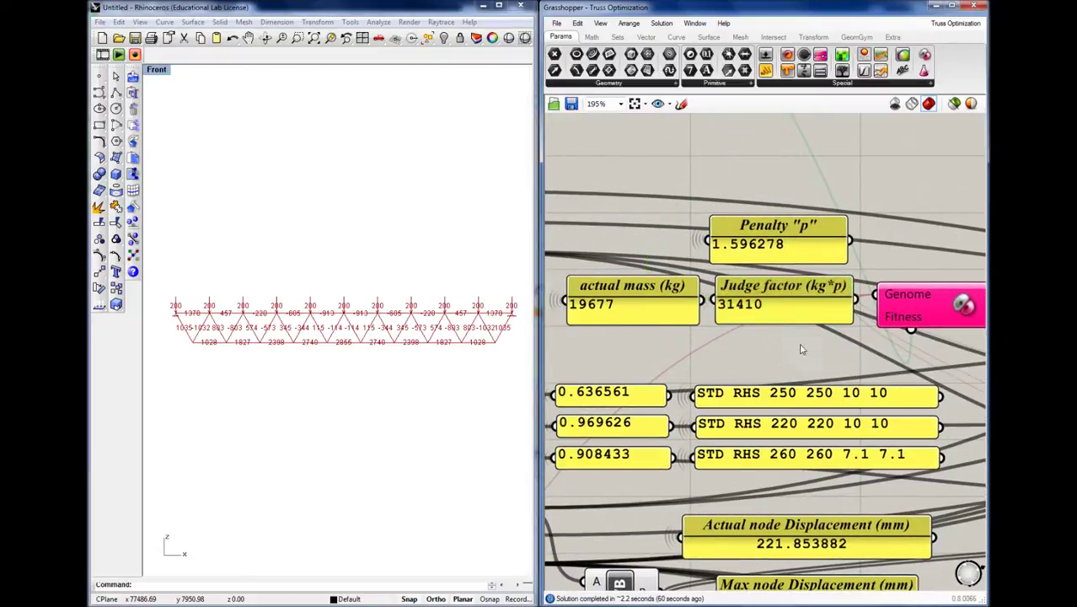
{"action": "mouse_move", "coordinate": [913, 305]}
{"action": "left_mouse_down"}
{"action": "mouse_move", "coordinate": [917, 273]}
{"action": "mouse_move", "coordinate": [915, 292]}
{"action": "left_mouse_up"}
{"action": "left_click", "coordinate": [878, 362]}
- Examine the mass, rounding and Judge factor components above the input parameters
{"action": "scroll", "coordinate": [878, 363], "scroll_direction": "down", "scroll_amount": 4}
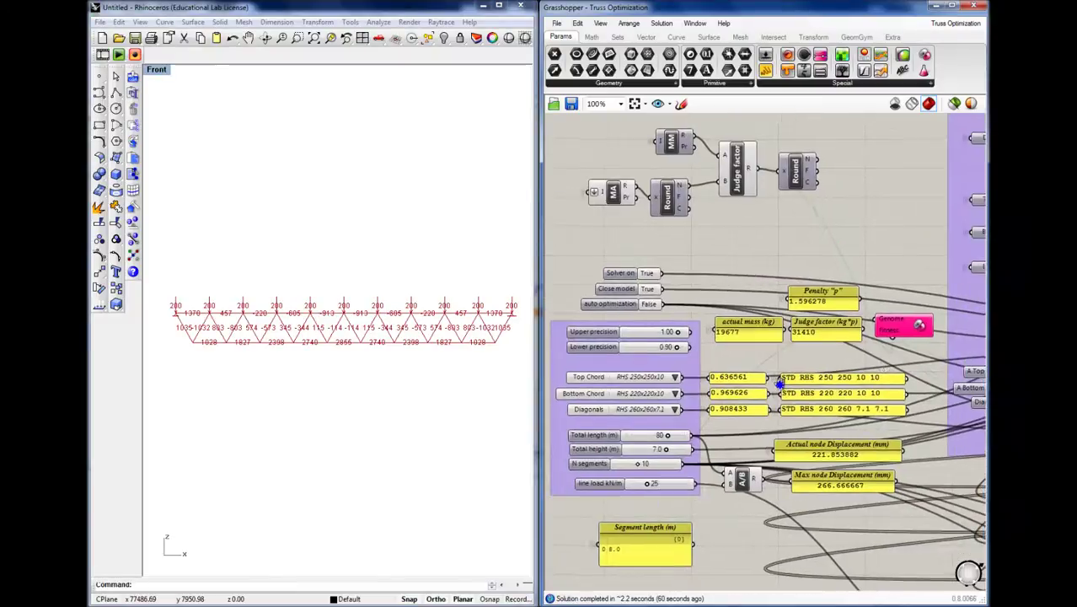
{"action": "right_click_drag", "start_coordinate": [938, 277], "coordinate": [867, 317]}
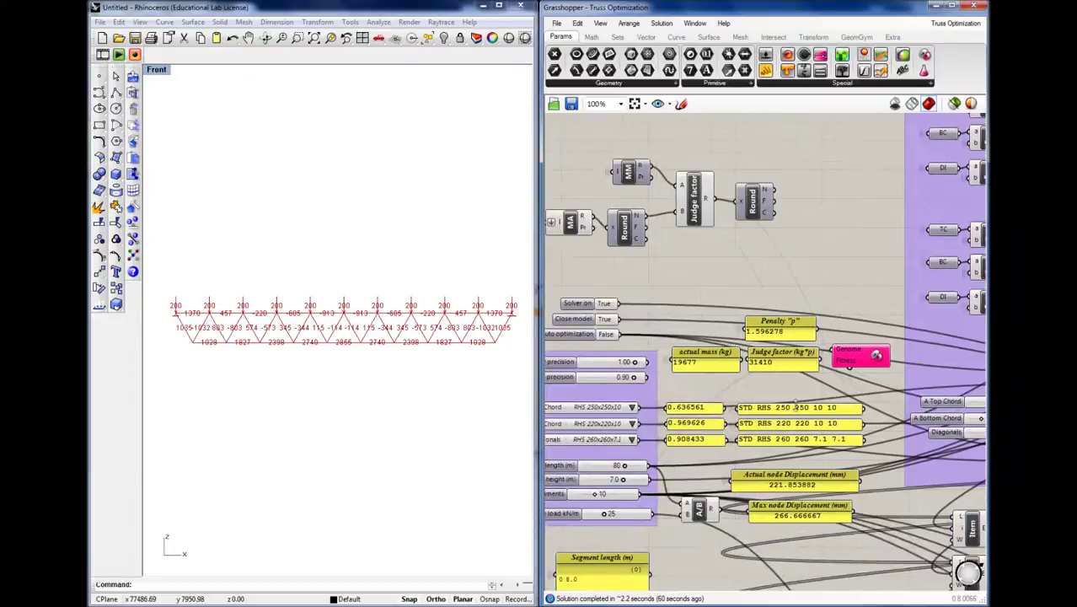
{"action": "right_click_drag", "start_coordinate": [813, 388], "coordinate": [862, 342]}
{"action": "scroll", "coordinate": [696, 396], "scroll_direction": "up", "scroll_amount": 3}
{"action": "right_click_drag", "start_coordinate": [736, 363], "coordinate": [779, 358]}
{"action": "scroll", "coordinate": [896, 289], "scroll_direction": "down", "scroll_amount": 3}
- Inspect the Upper precision and Lower precision sliders individually and check which components they feed
{"action": "right_click_drag", "start_coordinate": [863, 296], "coordinate": [769, 334]}
{"action": "scroll", "coordinate": [653, 298], "scroll_direction": "up", "scroll_amount": 1}
{"action": "left_click", "coordinate": [653, 297]}
{"action": "left_click", "coordinate": [641, 313]}
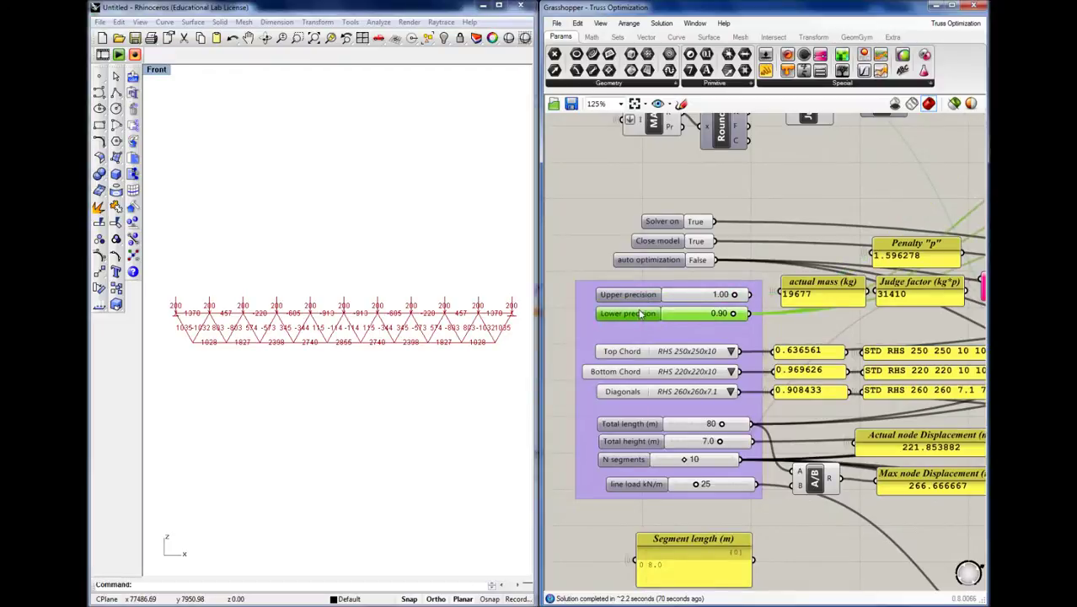
{"action": "left_click", "coordinate": [638, 297]}
{"action": "left_click", "coordinate": [816, 325]}
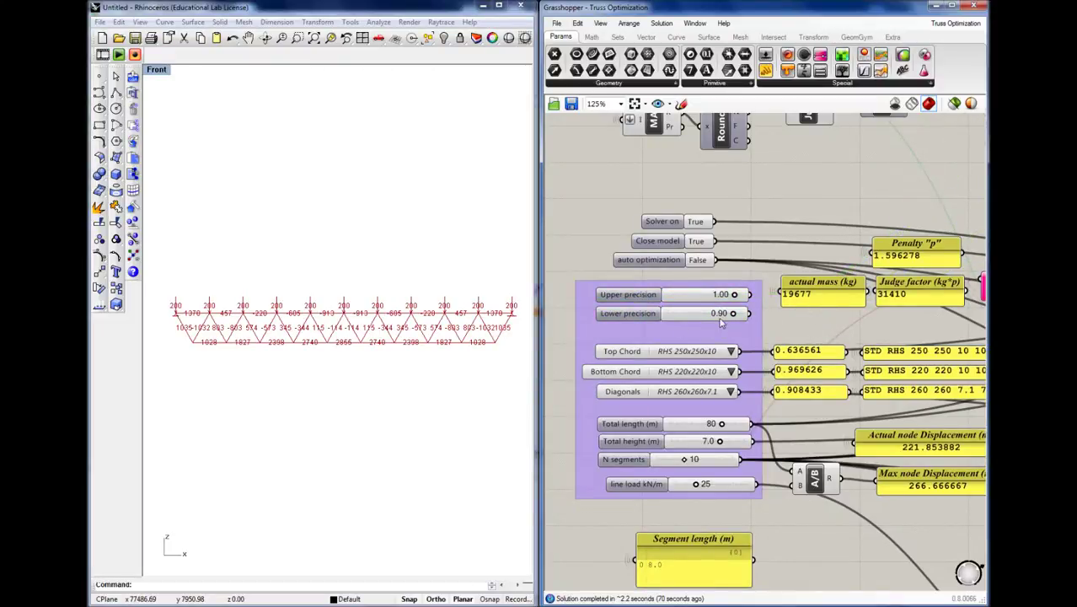
{"action": "left_click", "coordinate": [719, 318]}
{"action": "scroll", "coordinate": [673, 329], "scroll_direction": "up", "scroll_amount": 1}
{"action": "left_click", "coordinate": [692, 287]}
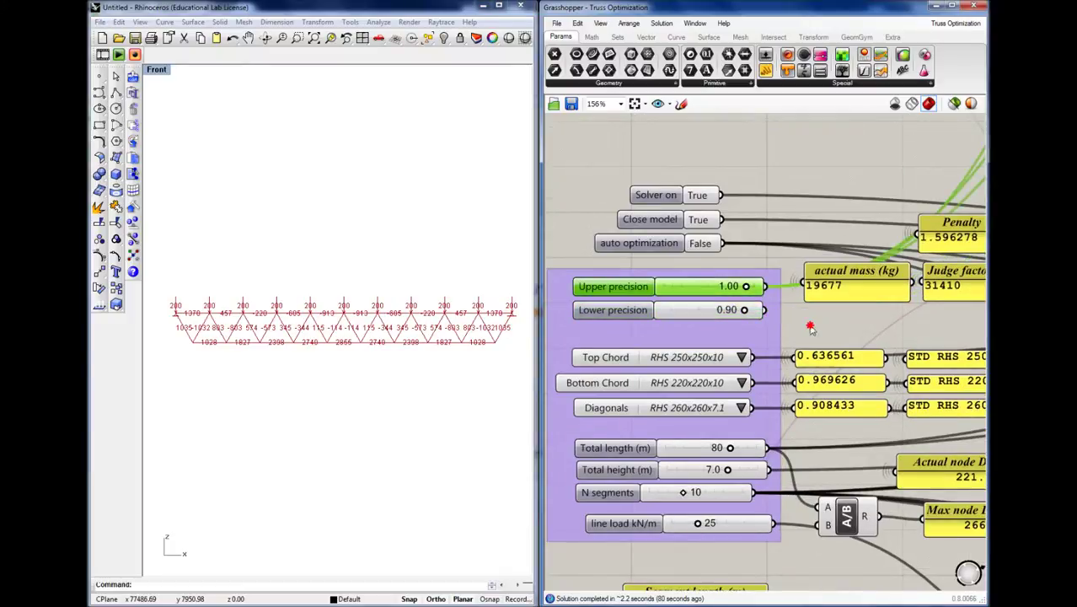
{"action": "left_click", "coordinate": [811, 330]}
- Select the Penalty "p" panel and check its value and source
{"action": "right_click_drag", "start_coordinate": [866, 324], "coordinate": [861, 326]}
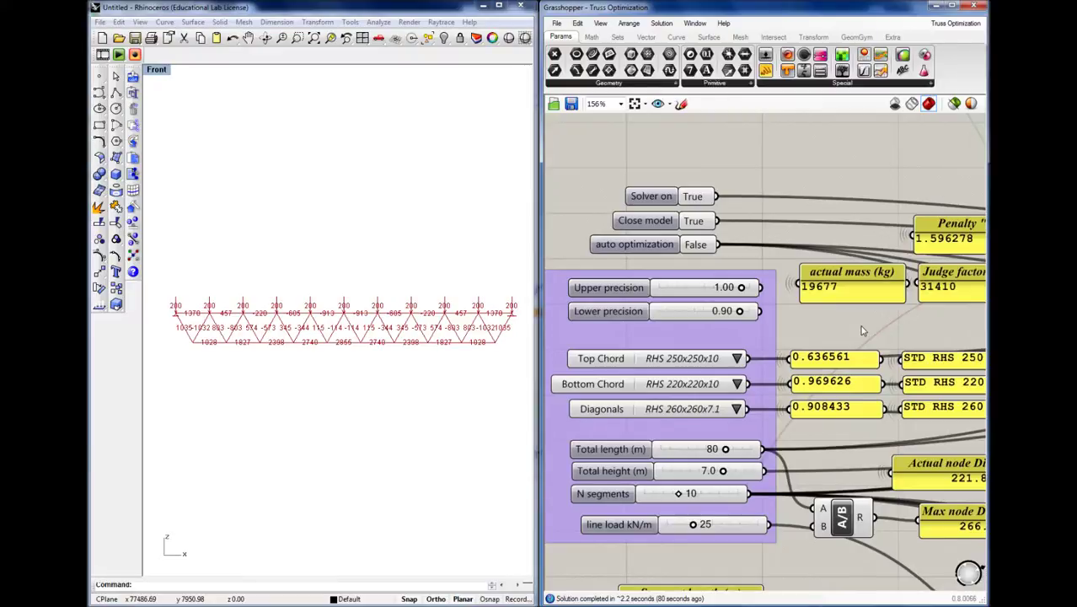
{"action": "right_click_drag", "start_coordinate": [880, 325], "coordinate": [764, 339]}
{"action": "left_click", "coordinate": [869, 254]}
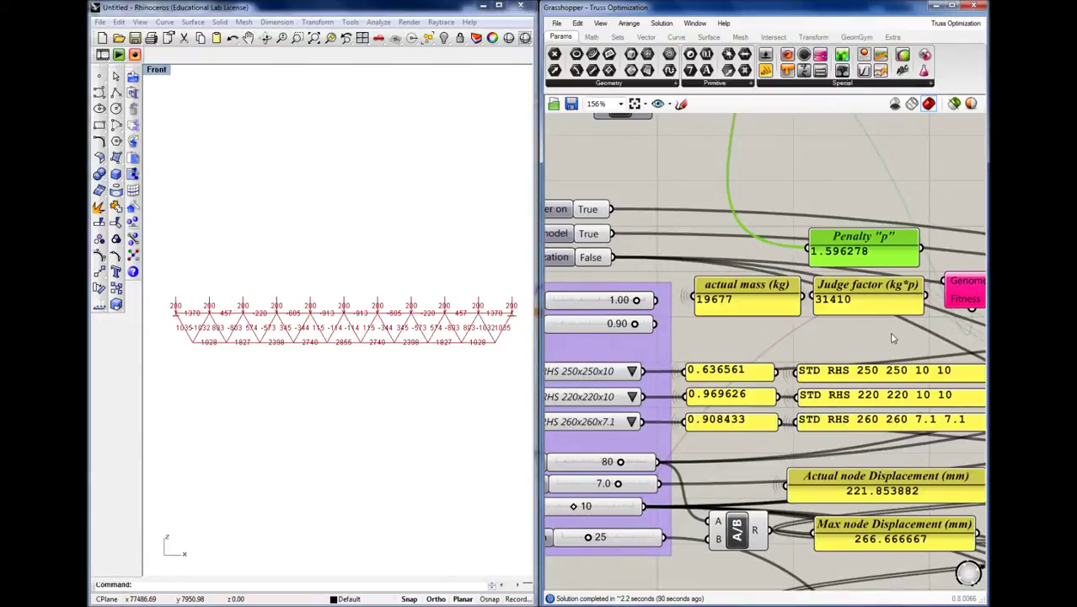
- Set the Top Chord section to RHS 250x250x7.1
{"action": "right_click_drag", "start_coordinate": [780, 352], "coordinate": [798, 348]}
{"action": "left_click", "coordinate": [660, 368]}
{"action": "left_click", "coordinate": [776, 326]}
{"action": "left_click", "coordinate": [826, 336]}
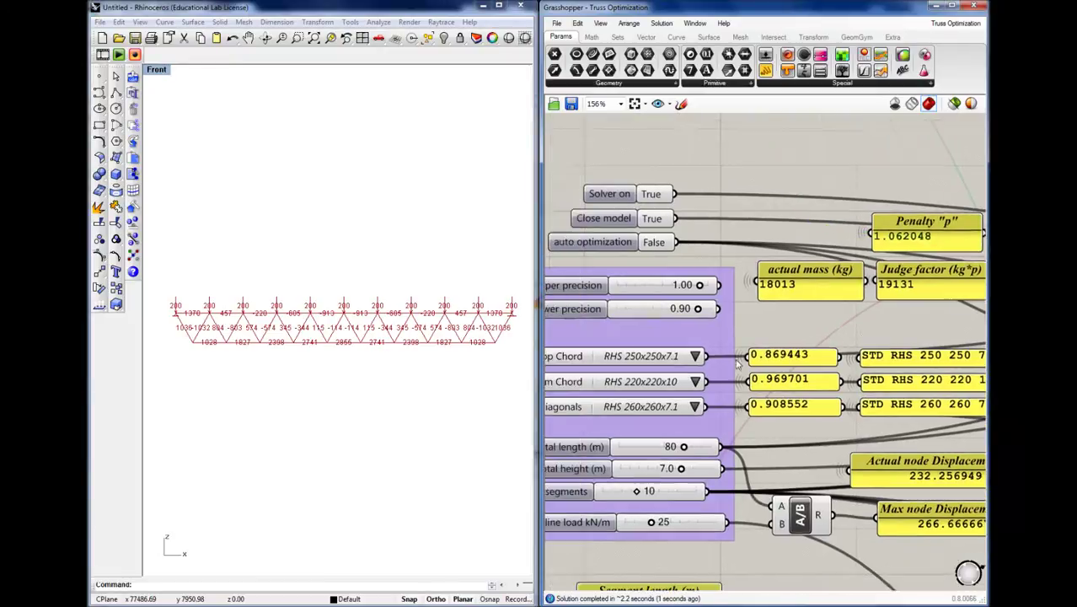
- Set the Top Chord section to RHS 250x250x6.3 and check the penalty and Judge factor panels
{"action": "left_click", "coordinate": [695, 358]}
{"action": "left_click", "coordinate": [845, 323]}
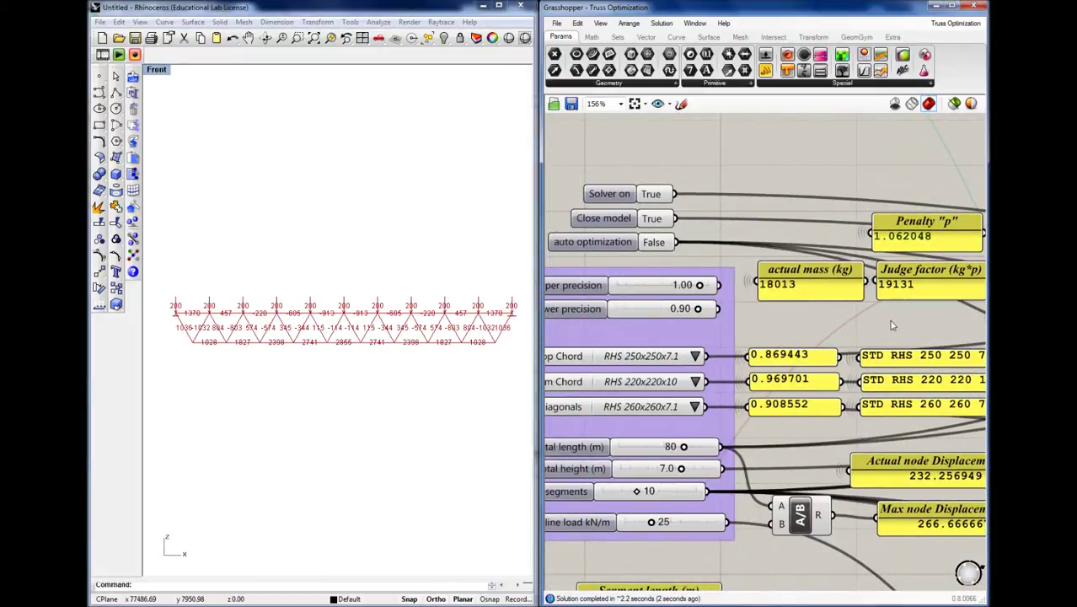
{"action": "scroll", "coordinate": [864, 354], "scroll_direction": "up", "scroll_amount": 2}
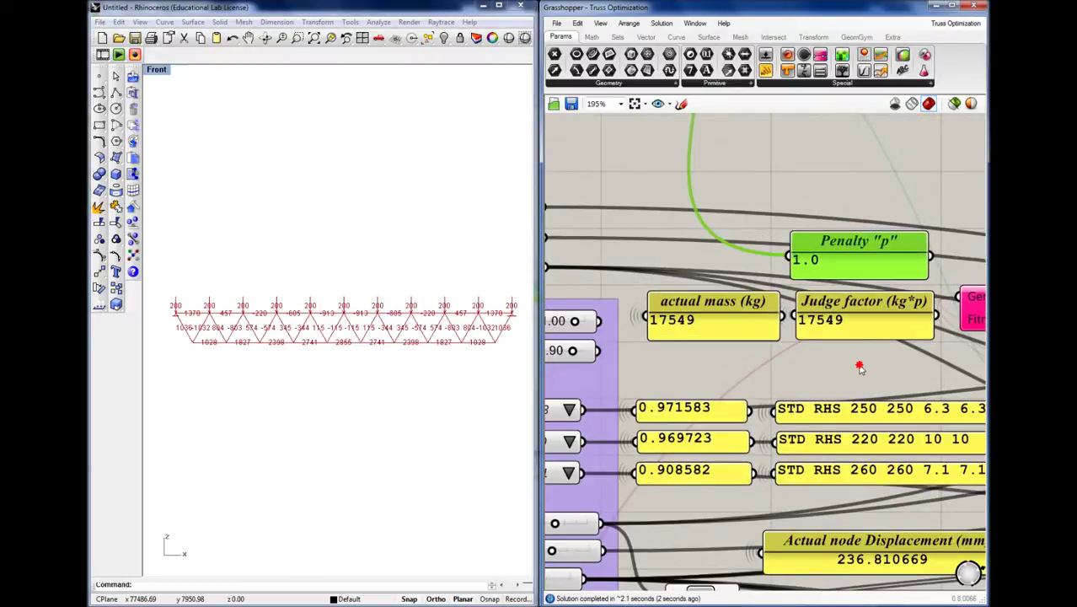
{"action": "scroll", "coordinate": [860, 367], "scroll_direction": "down", "scroll_amount": 2}
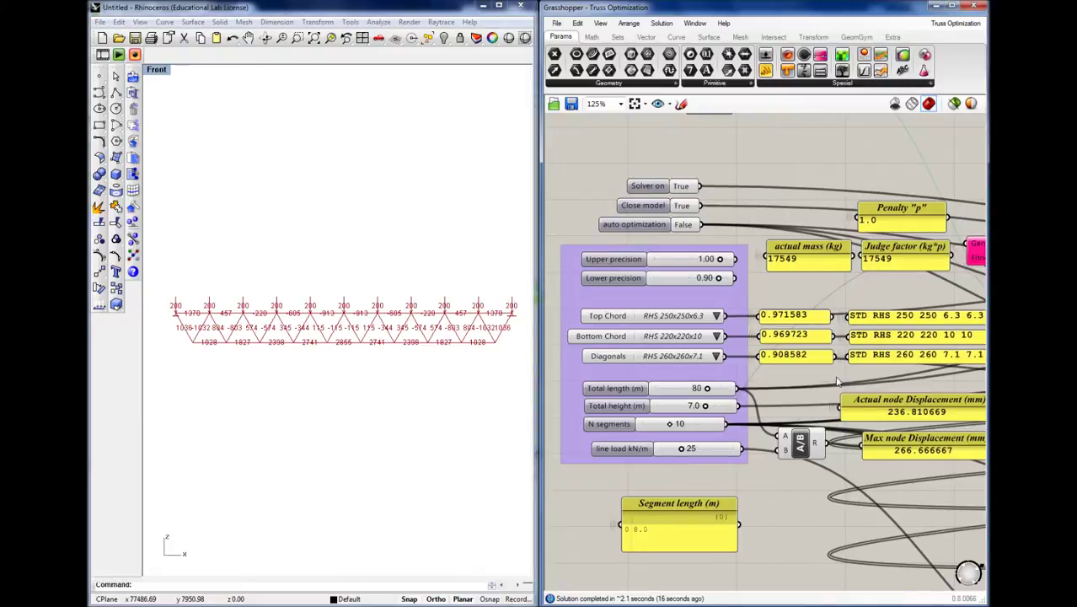
- Examine the section and displacement panels together with the member forces along the truss in the Front viewport
{"action": "right_click_drag", "start_coordinate": [835, 379], "coordinate": [789, 386]}
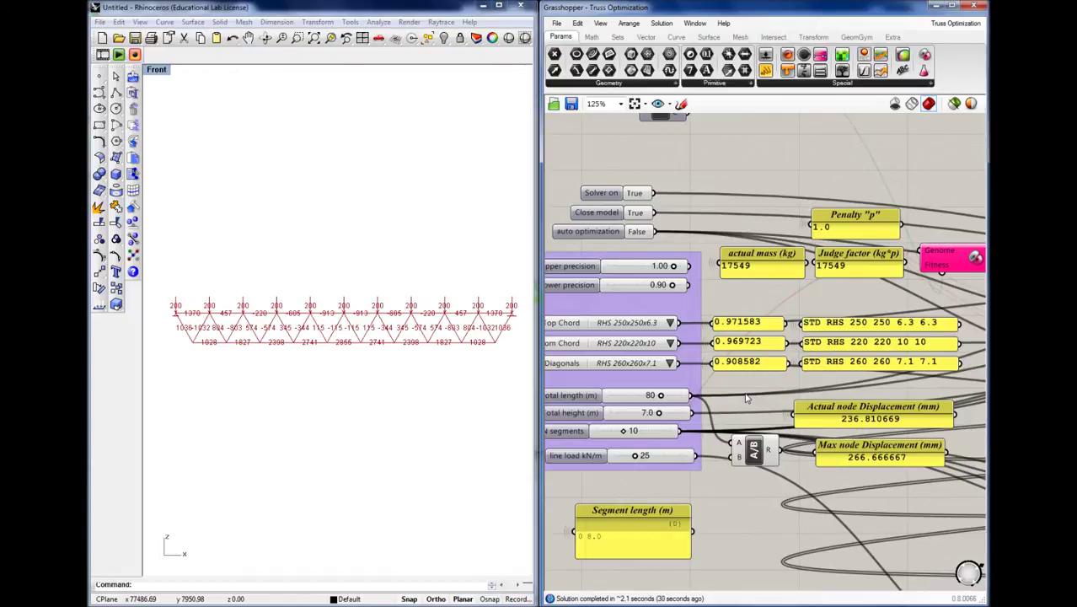
{"action": "scroll", "coordinate": [388, 345], "scroll_direction": "up", "scroll_amount": 5}
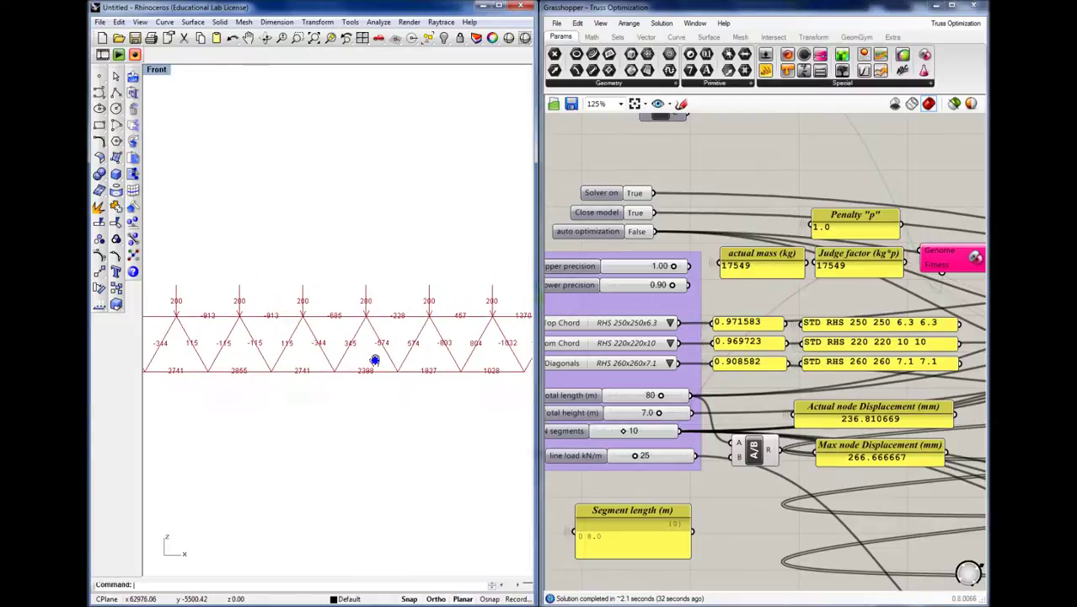
{"action": "right_click_drag", "start_coordinate": [375, 360], "coordinate": [375, 320]}
{"action": "scroll", "coordinate": [353, 368], "scroll_direction": "down", "scroll_amount": 6}
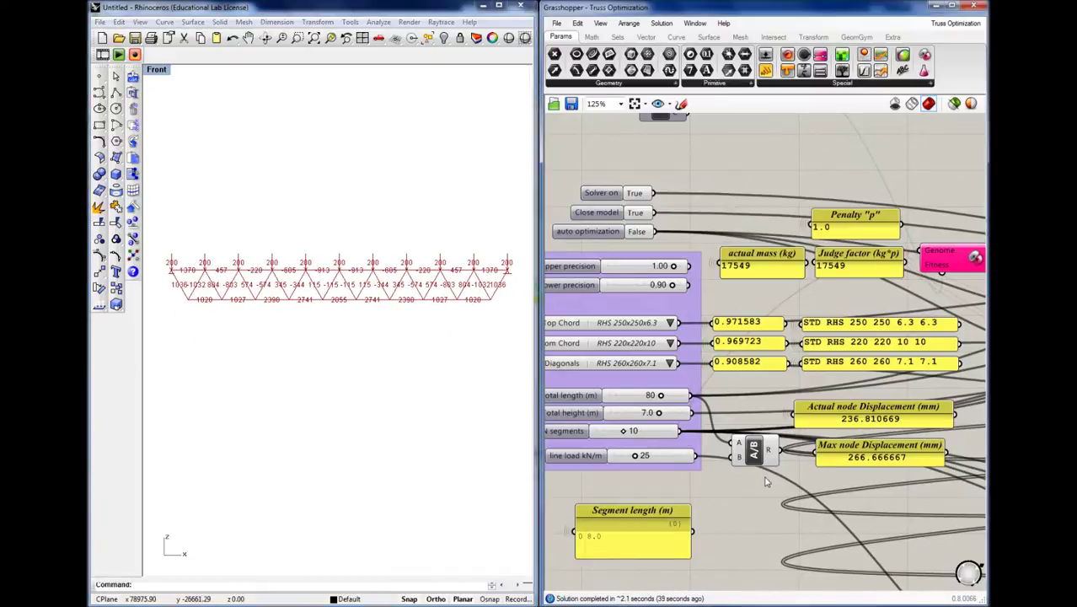
{"action": "right_click_drag", "start_coordinate": [745, 476], "coordinate": [800, 452]}
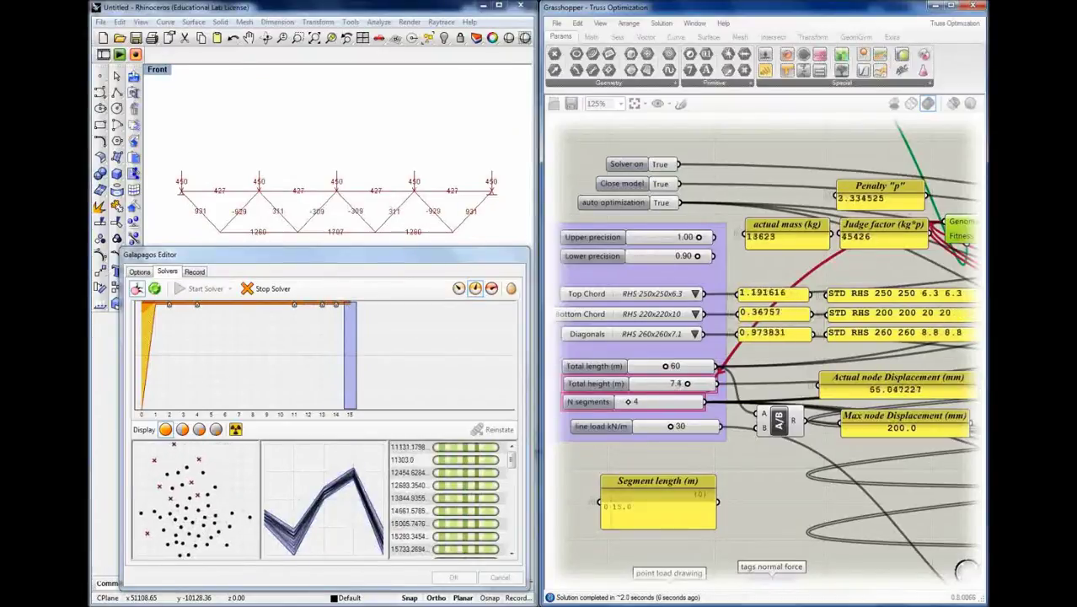
- Step through the top-ranked Galapagos genomes and reinstate the one with fitness 12454 in the truss definition
{"action": "left_click", "coordinate": [410, 447]}
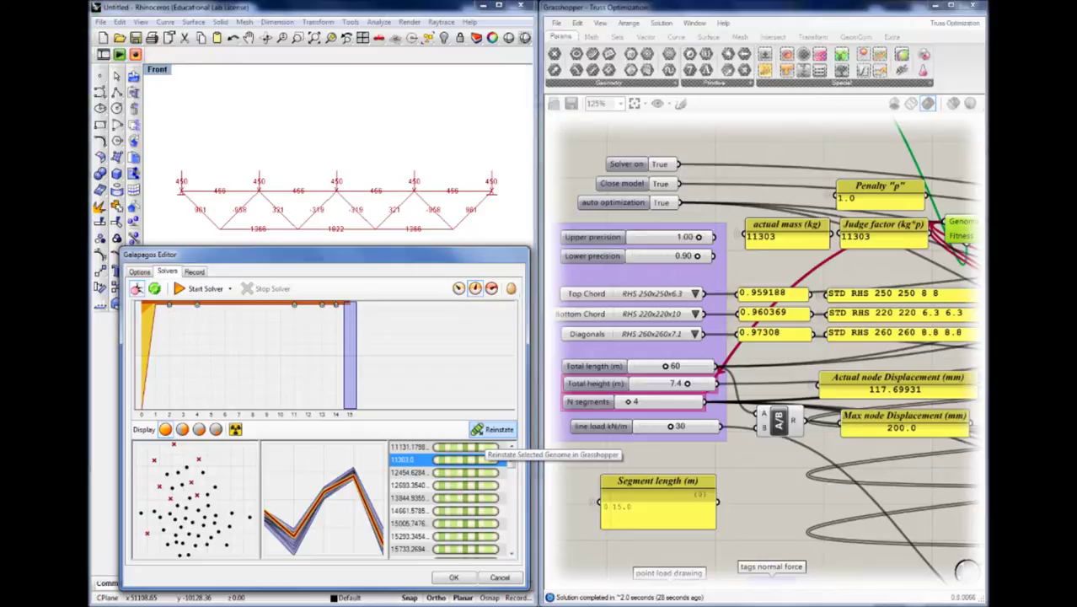
{"action": "left_click", "coordinate": [408, 472]}
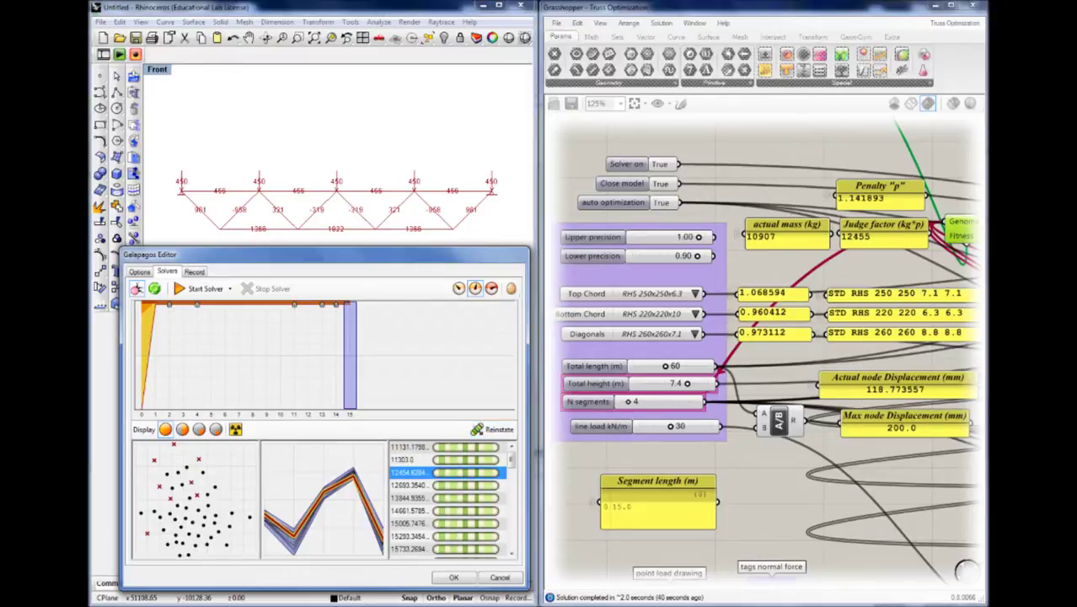